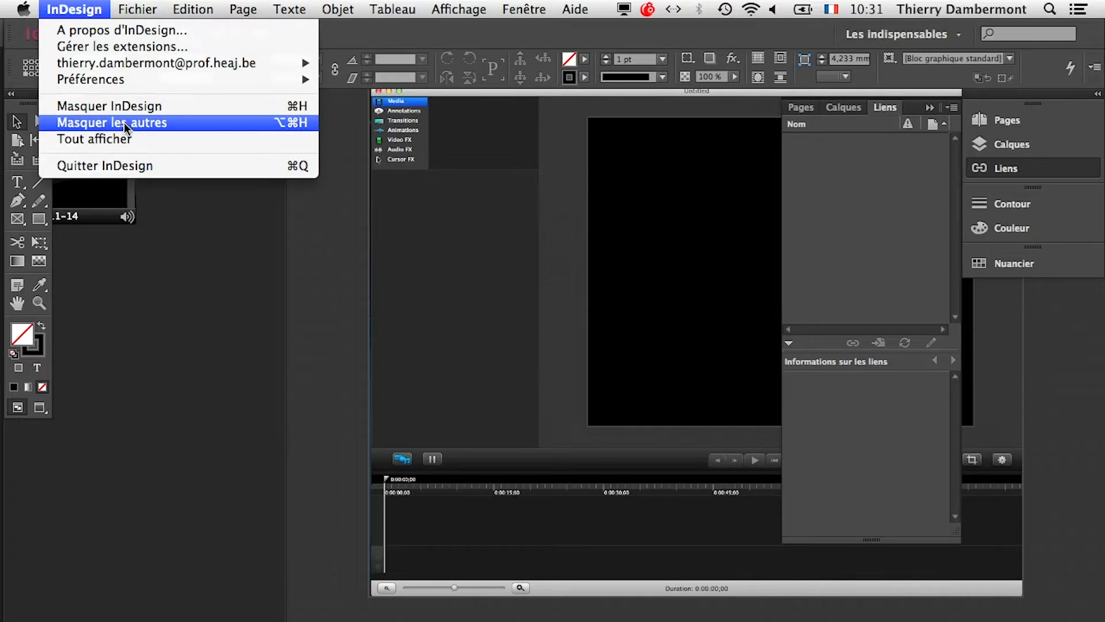
- Hide all other applications, reset the "Les indispensables" workspace and expand the tools panel to two columns
click(124, 123)
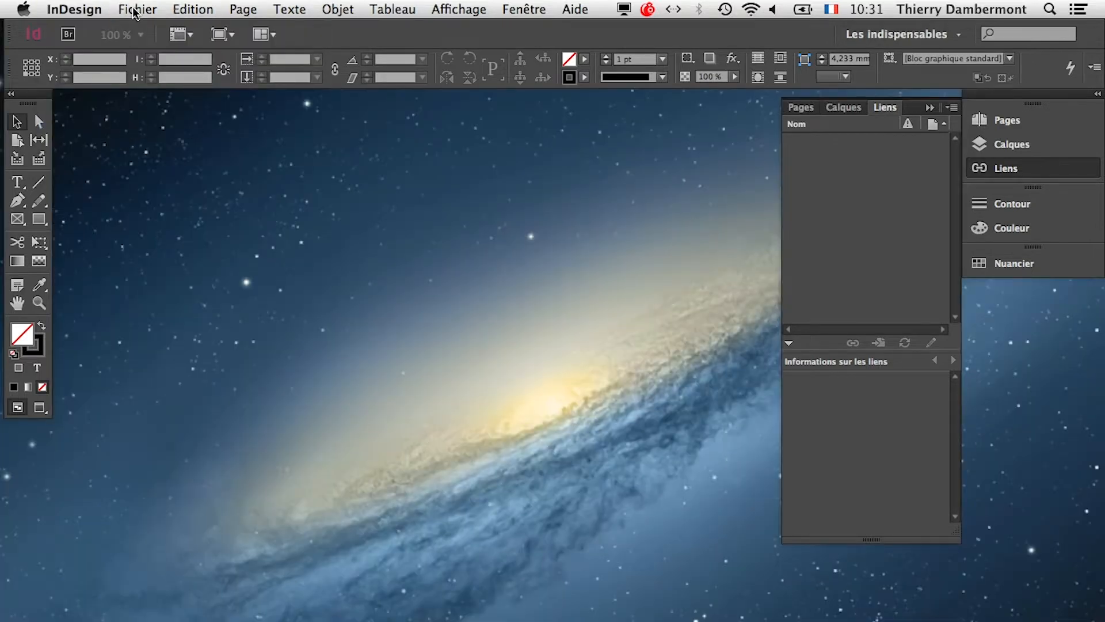
click(901, 34)
click(940, 158)
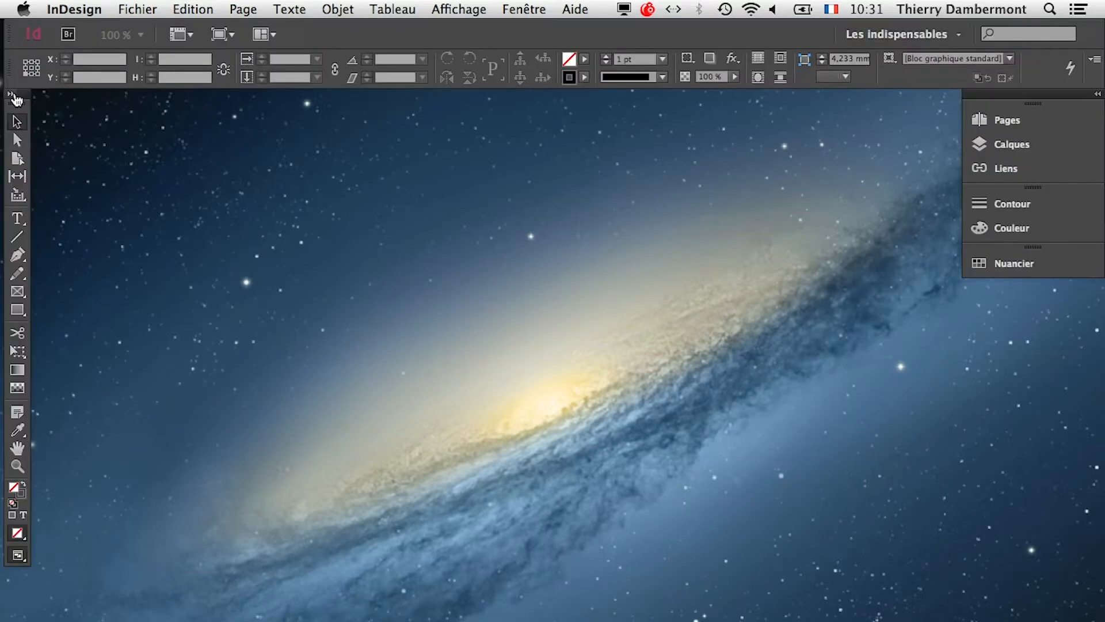
click(13, 95)
- Create a new one-page A4 print document in landscape orientation, 297 mm wide and 210 mm high
click(137, 10)
mouse_move(315, 34)
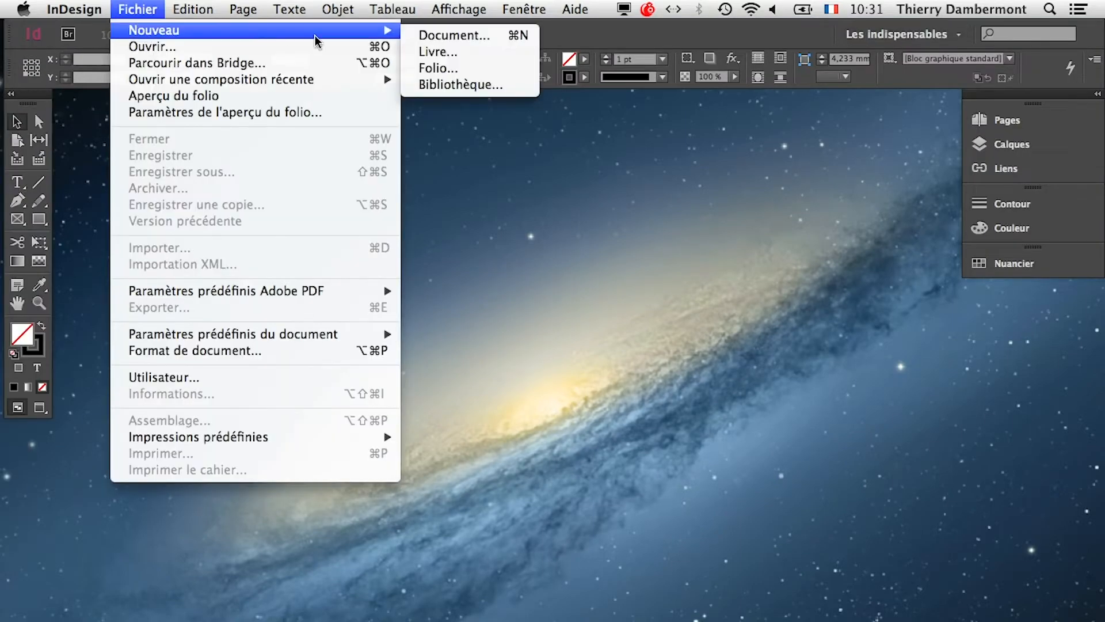
click(465, 37)
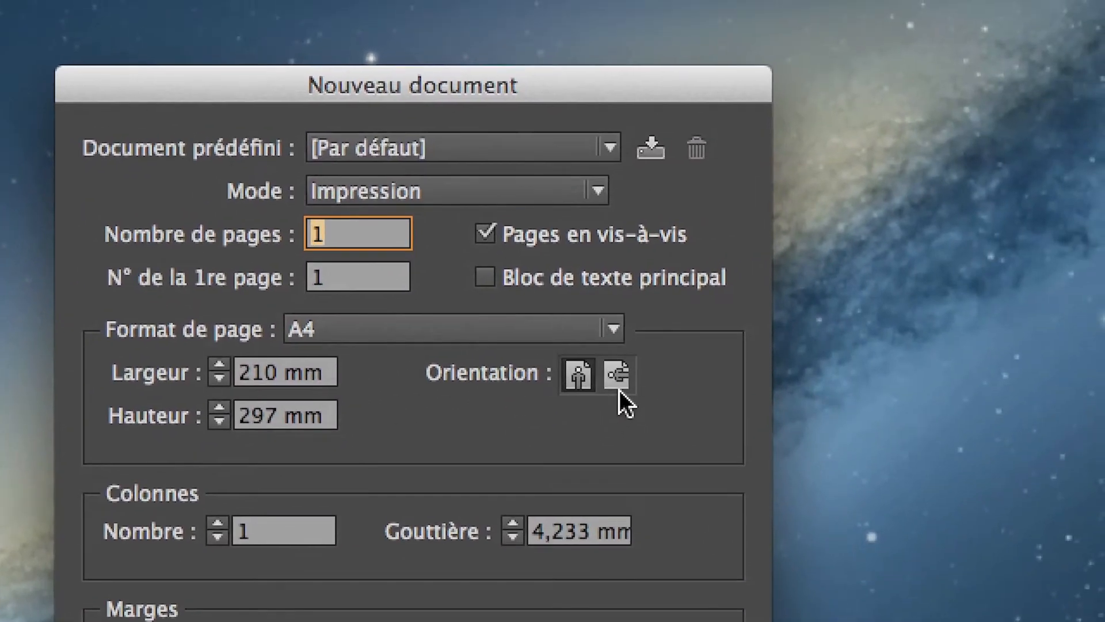
click(617, 382)
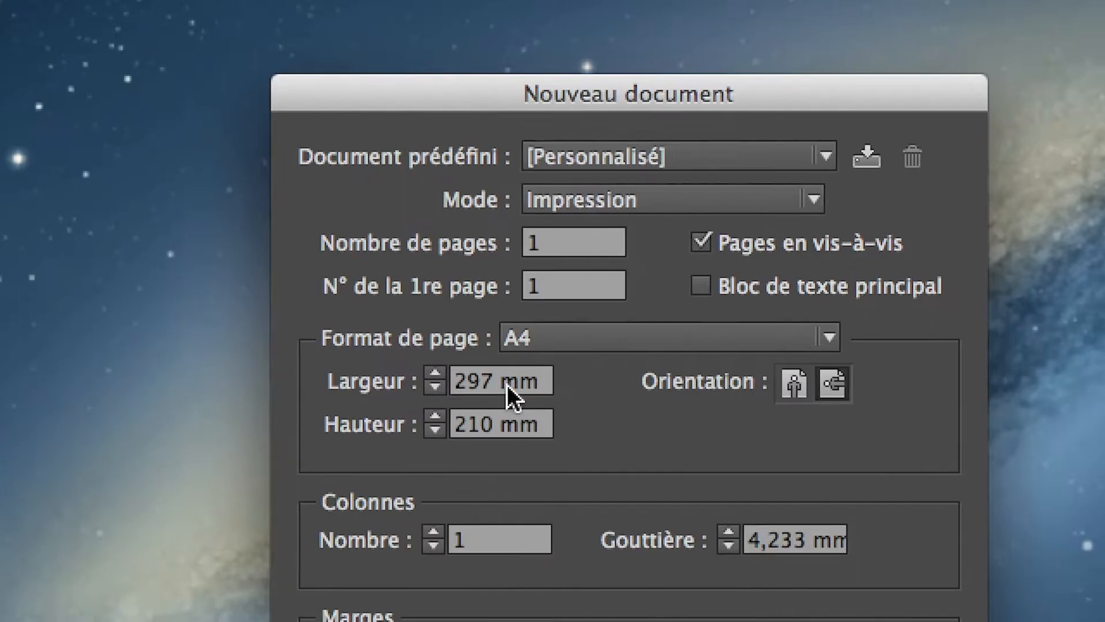
double_click(282, 370)
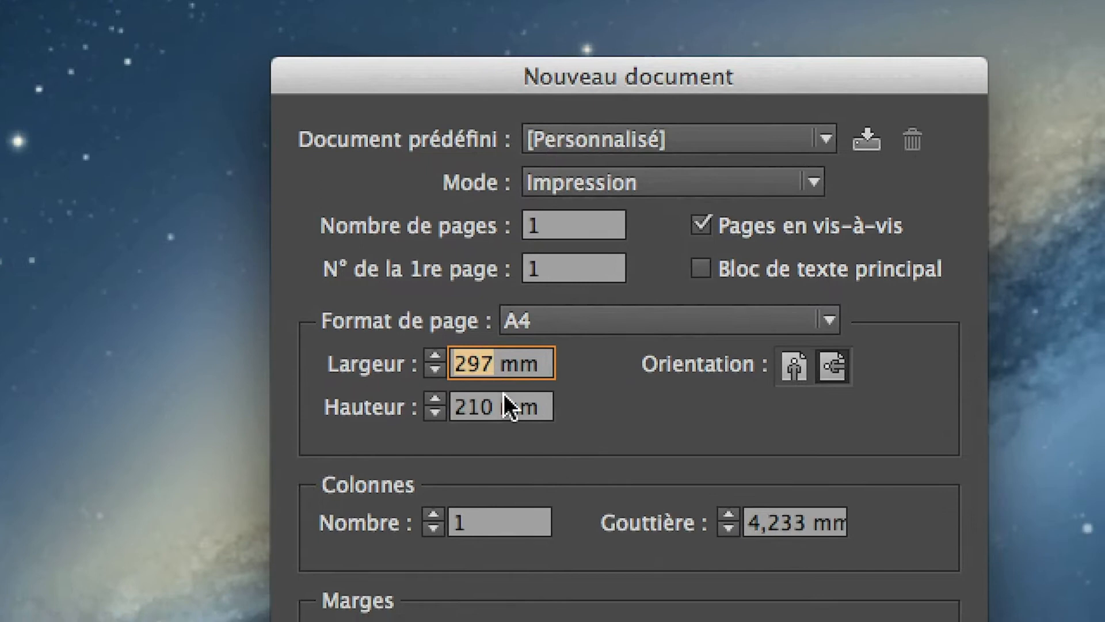
double_click(478, 407)
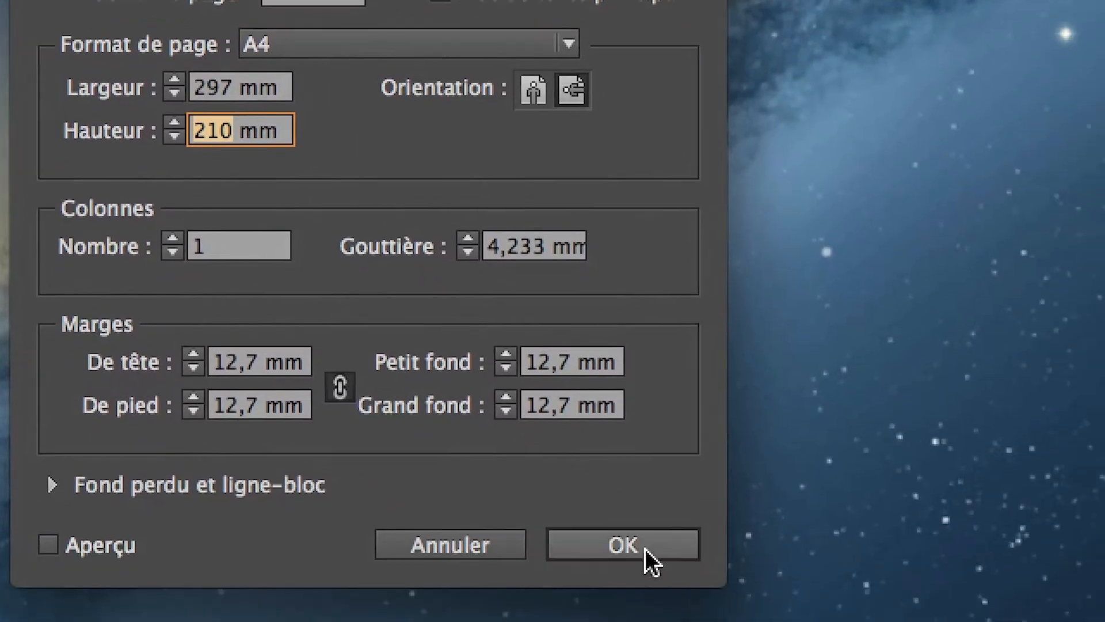
click(645, 547)
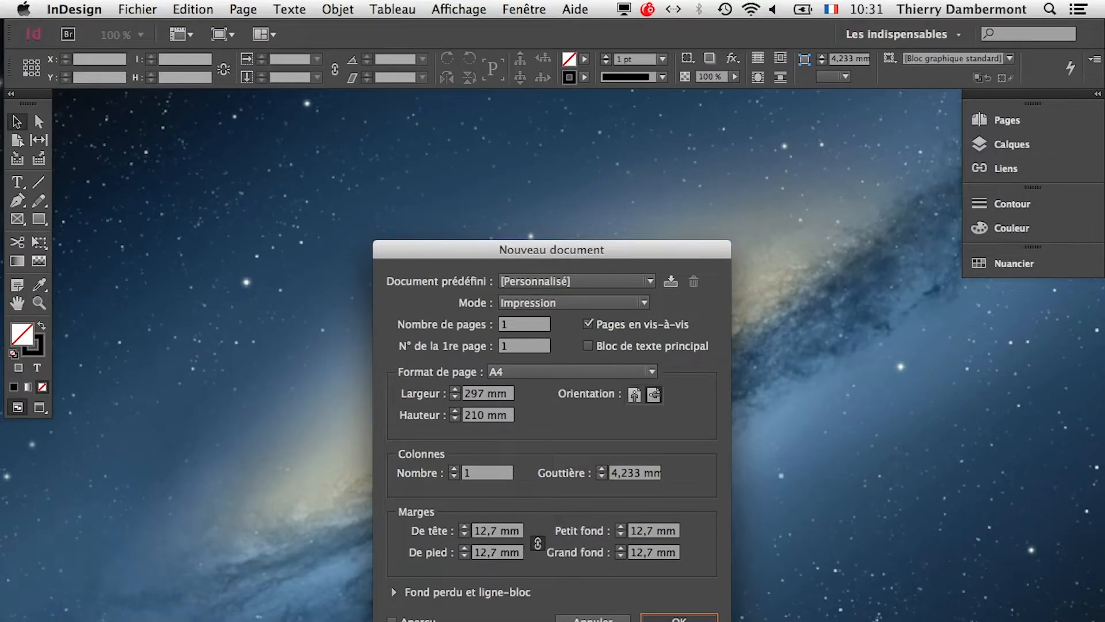
key(Return)
- Import poubelles-13-pour-export-en-pdf.psd from the PS-2014-07-11 folder and place it at full size near the page's upper-left margin corner
click(139, 9)
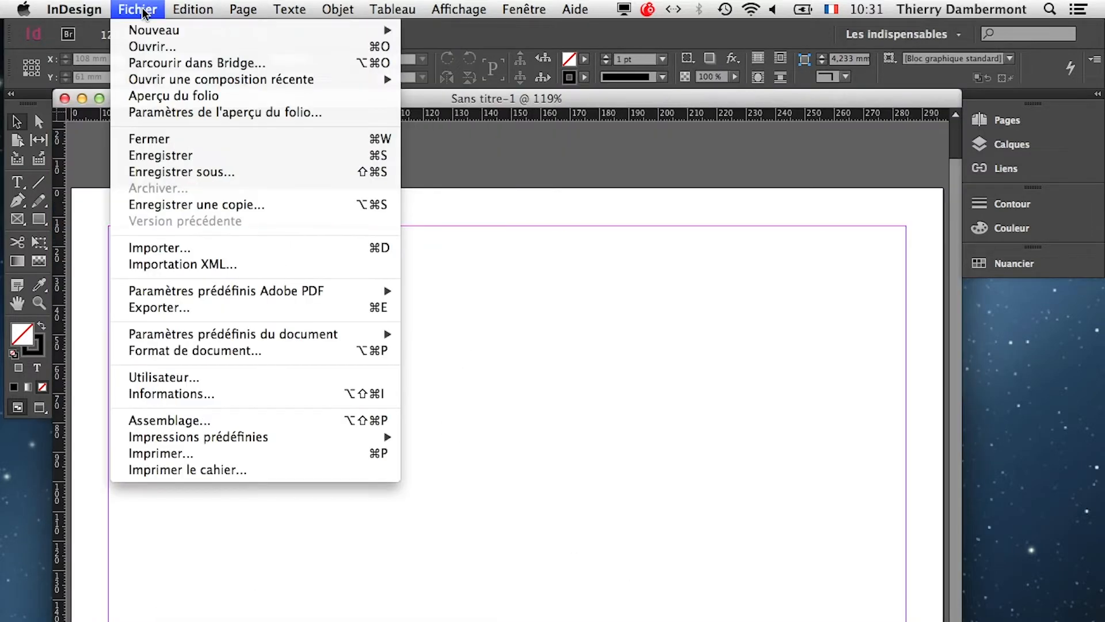
click(213, 249)
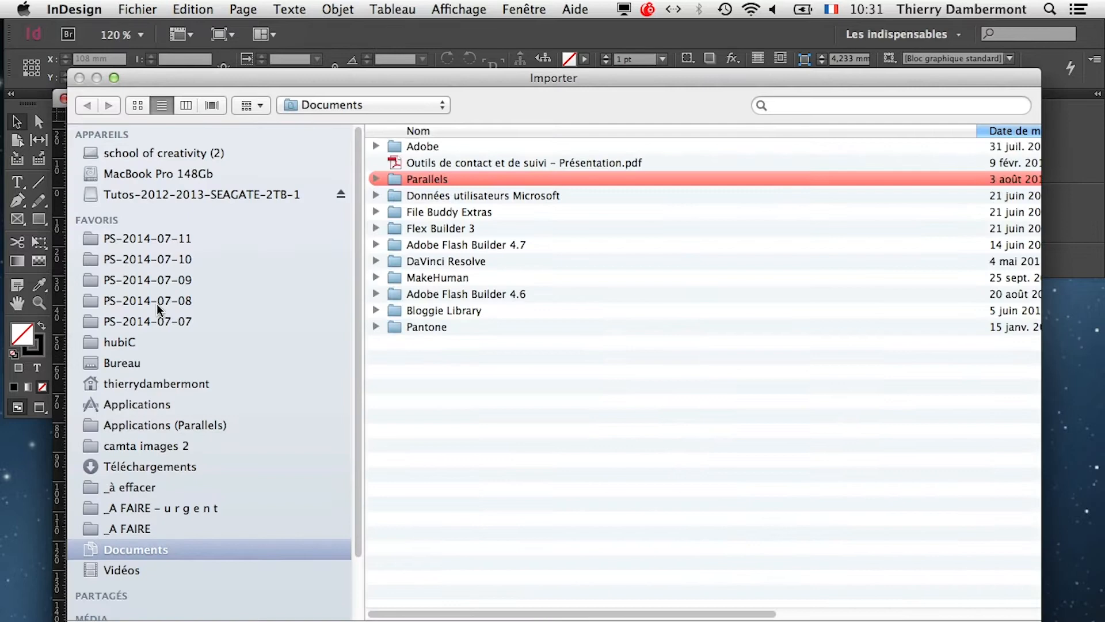
click(150, 239)
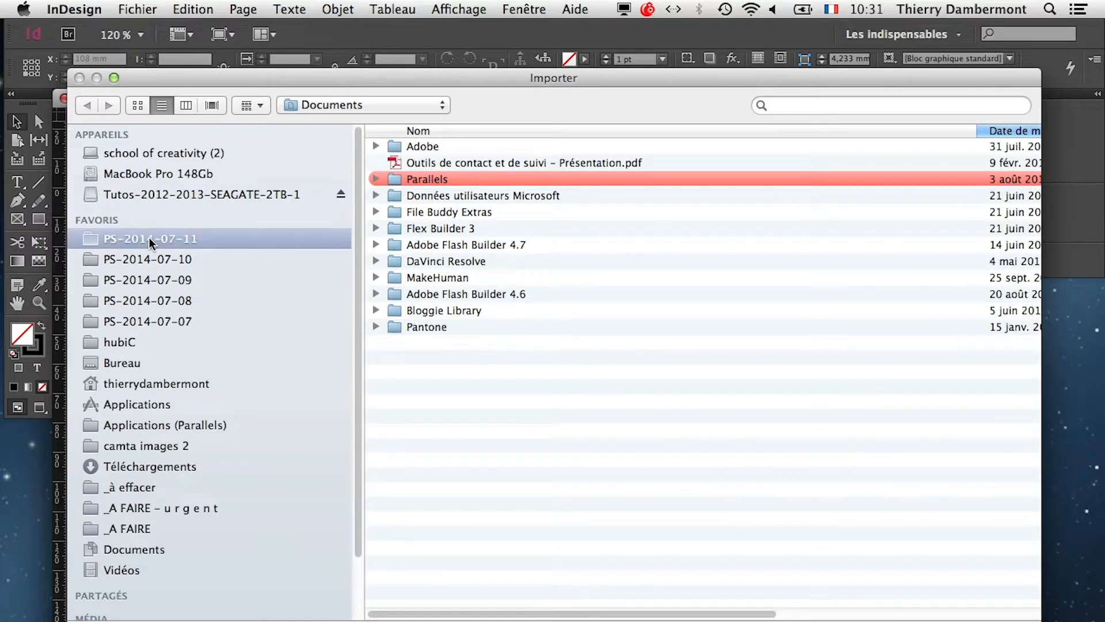
click(545, 164)
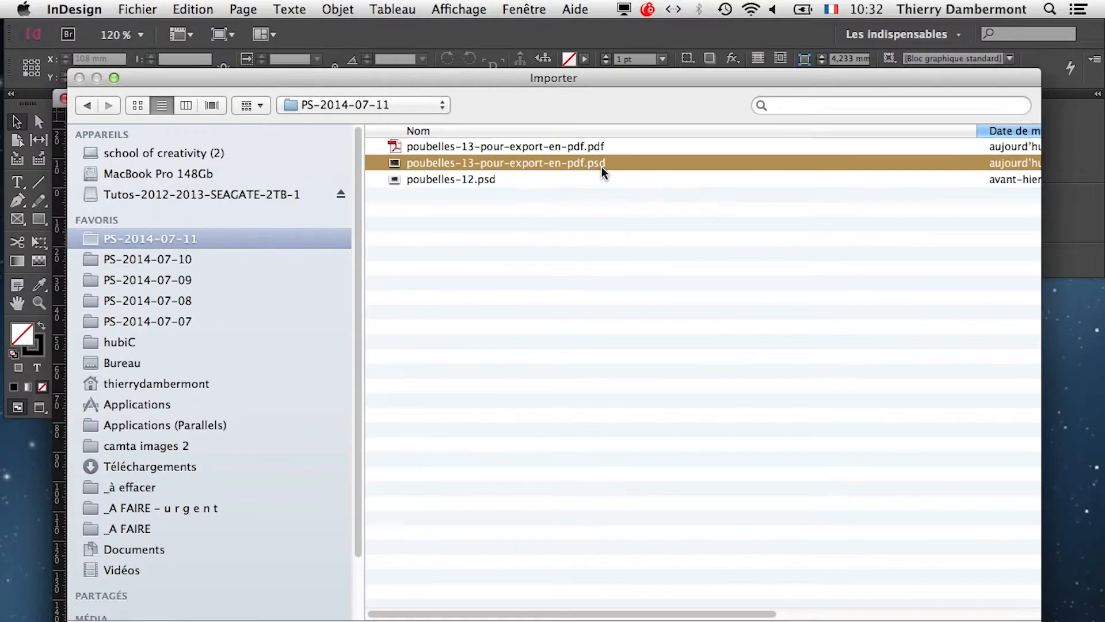
key(Return)
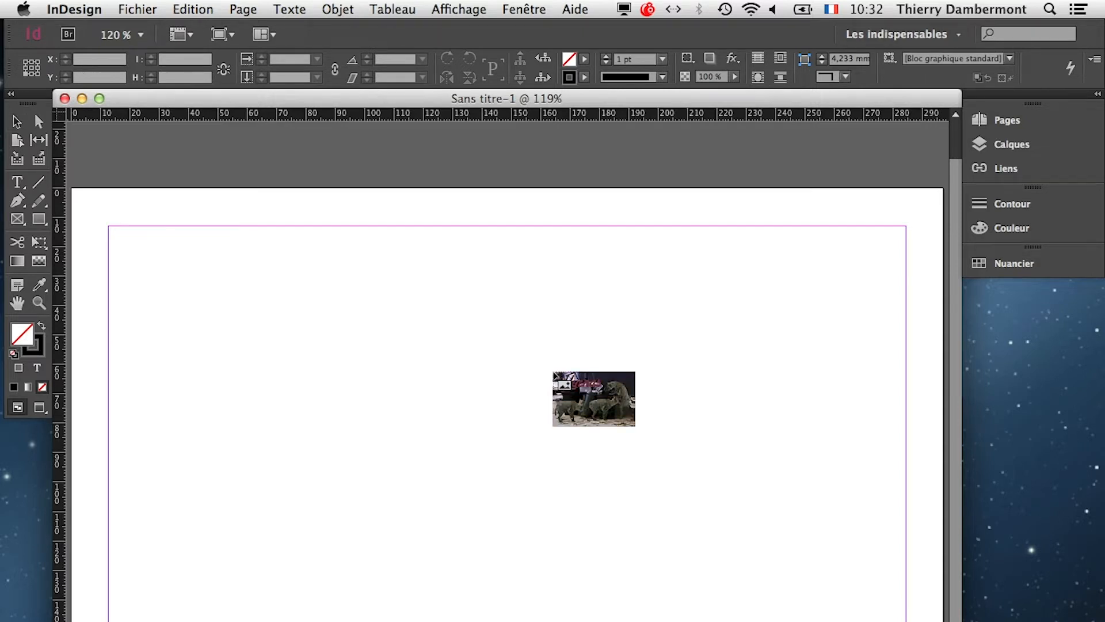
click(556, 378)
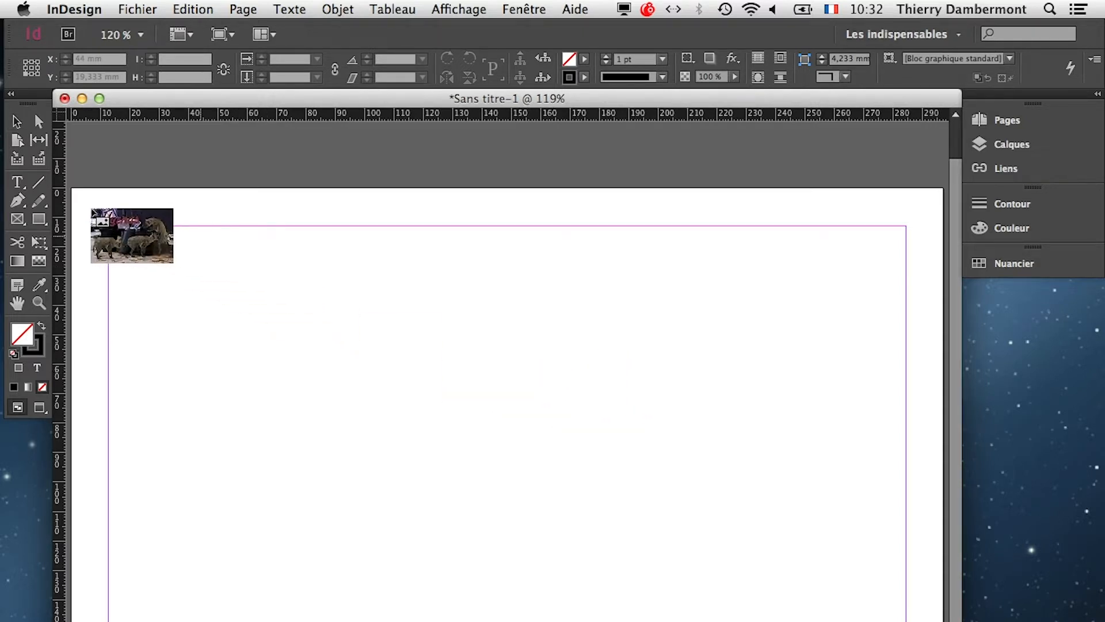
key(super+alt+space)
click(150, 232)
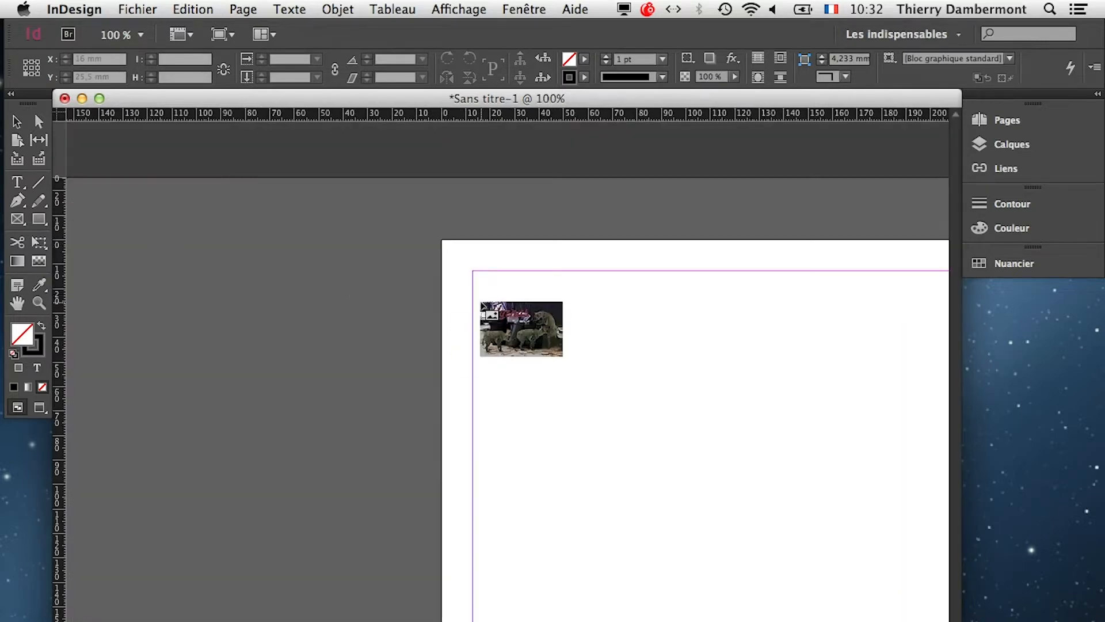
drag(481, 302, 501, 305)
click(482, 302)
- Move the placed image so it covers the whole page, with its left edge at about X -16.5 mm
key(super+alt+space)
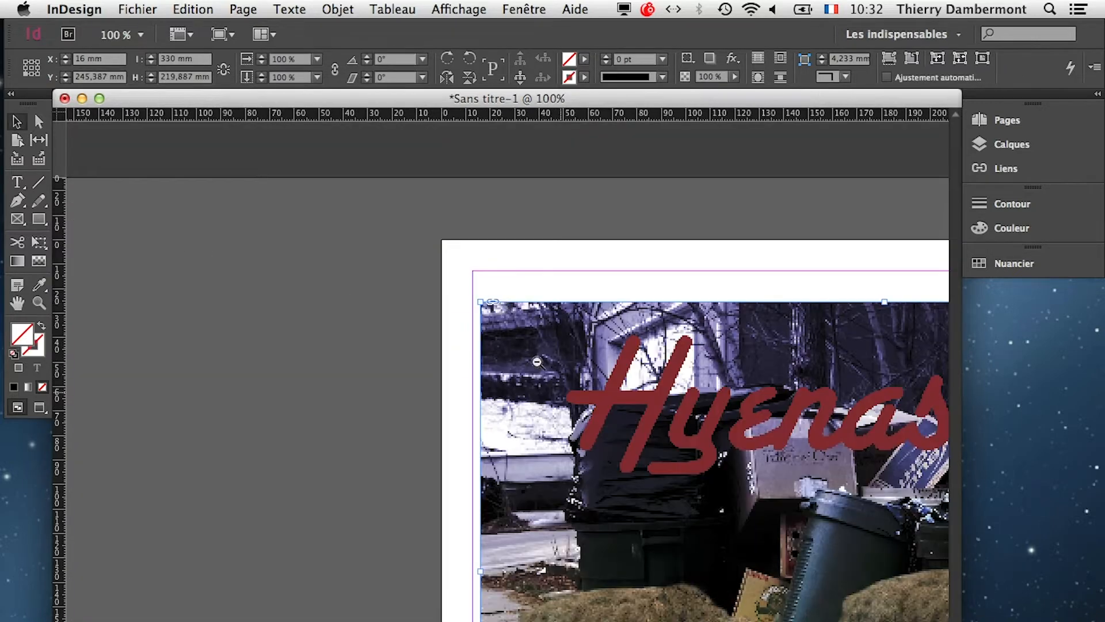
click(574, 407)
click(583, 428)
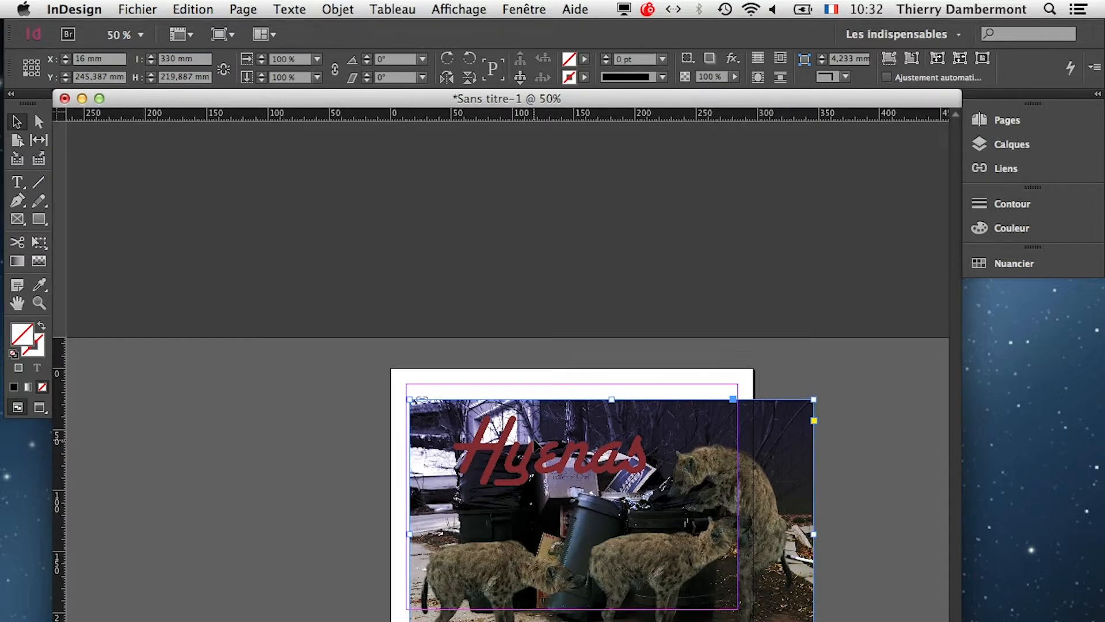
drag(533, 447, 496, 395)
mouse_move(624, 497)
mouse_down()
mouse_move(624, 487)
mouse_move(624, 511)
mouse_up()
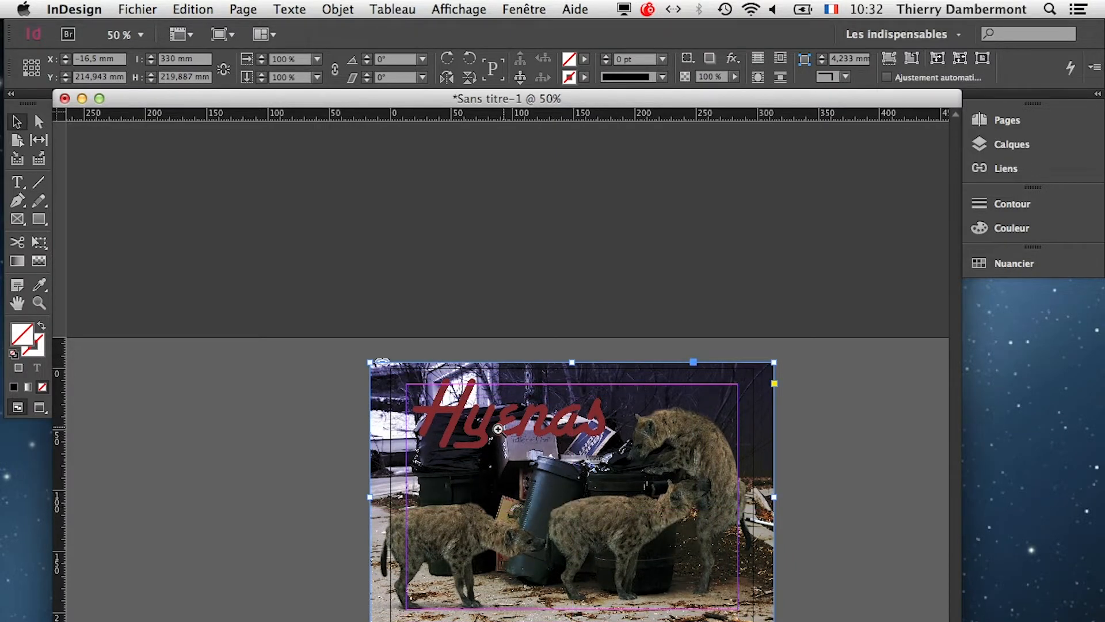
- Examine the preview quality of the placed image at high magnification around the standing hyena's head
key(super+1)
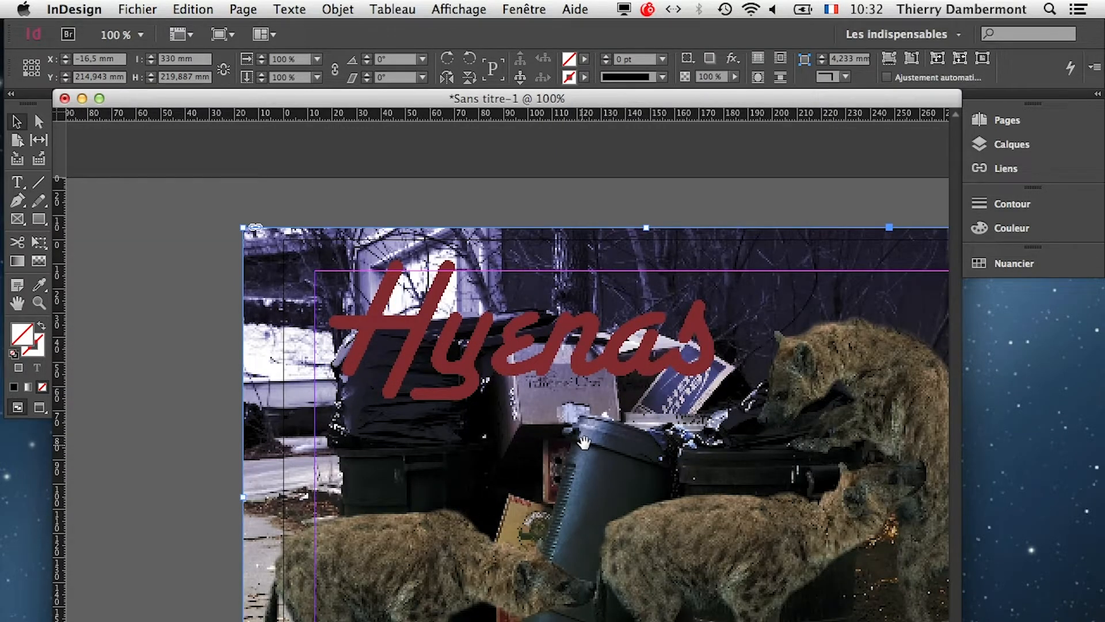
drag(584, 442, 456, 443)
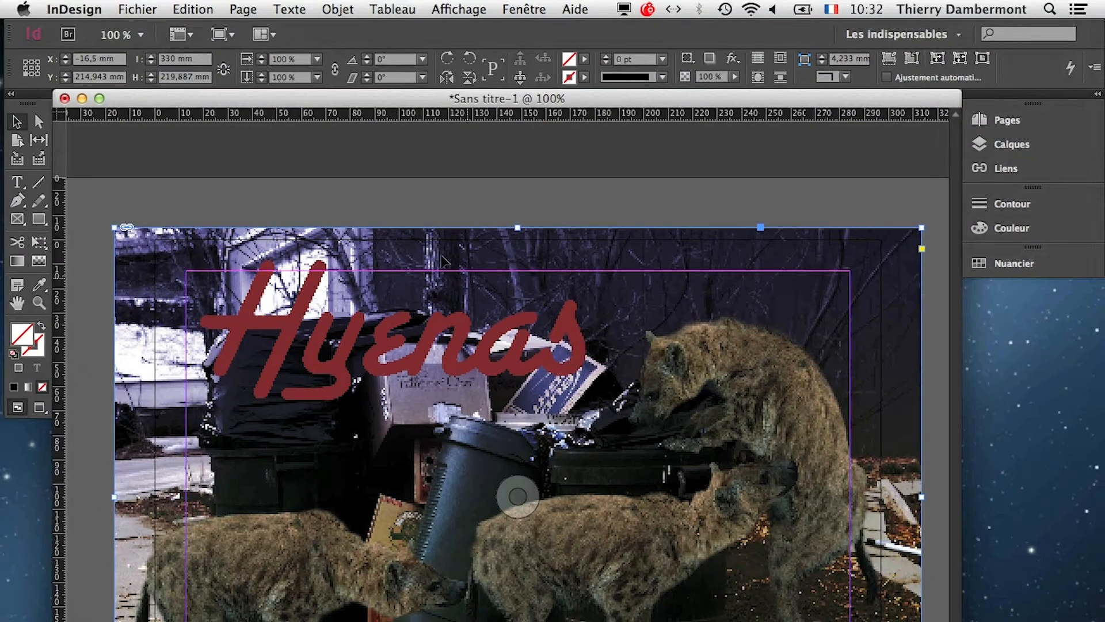
click(714, 518)
click(534, 439)
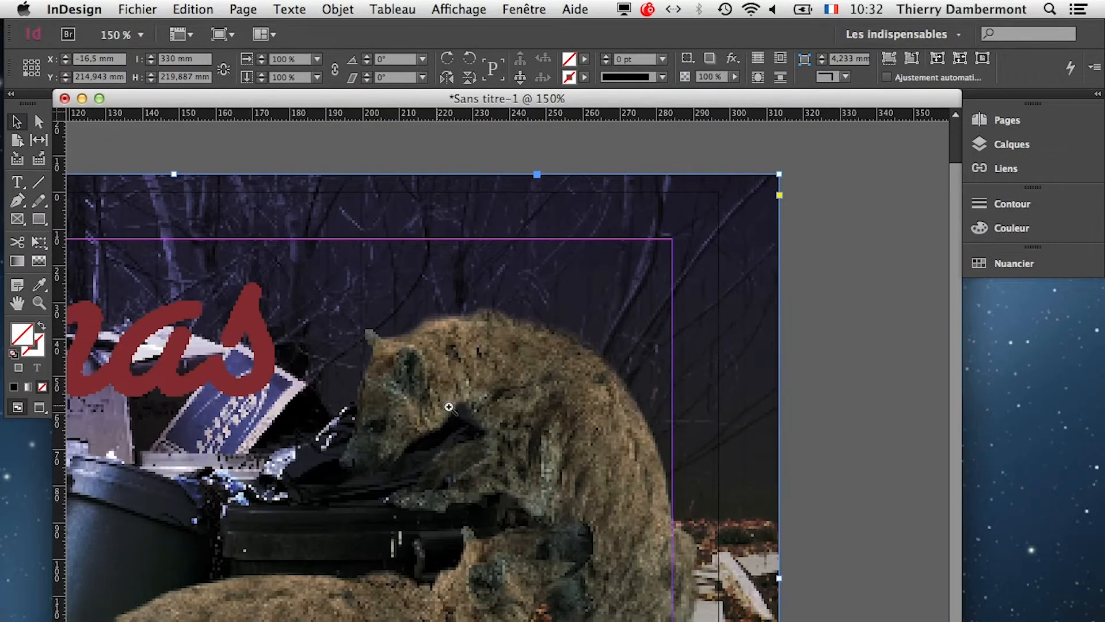
click(449, 407)
click(426, 443)
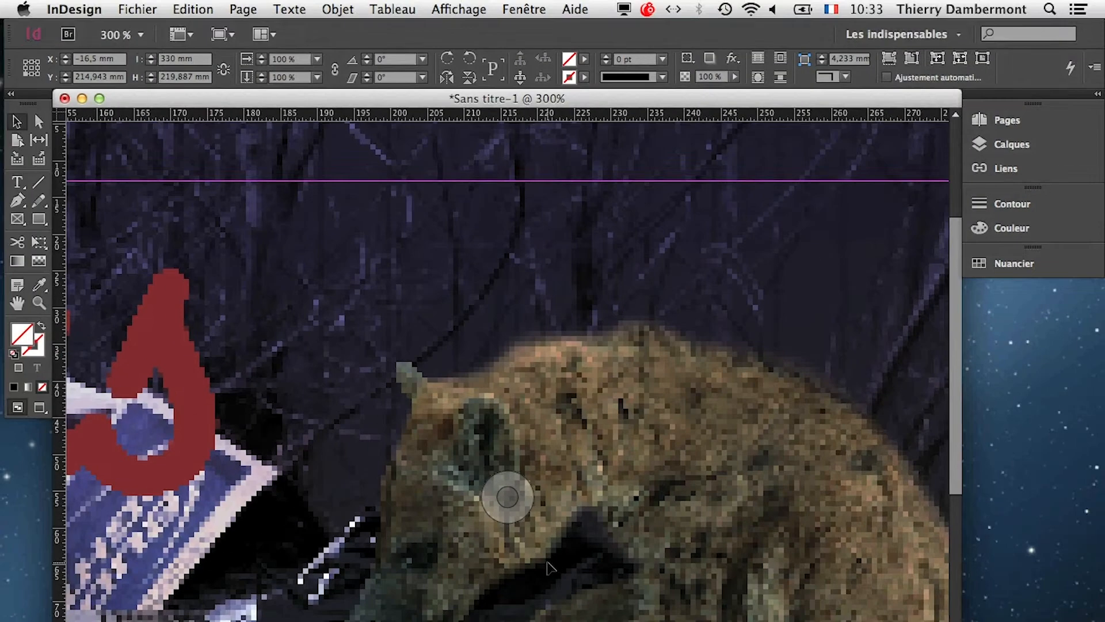
alt+super+click(547, 563)
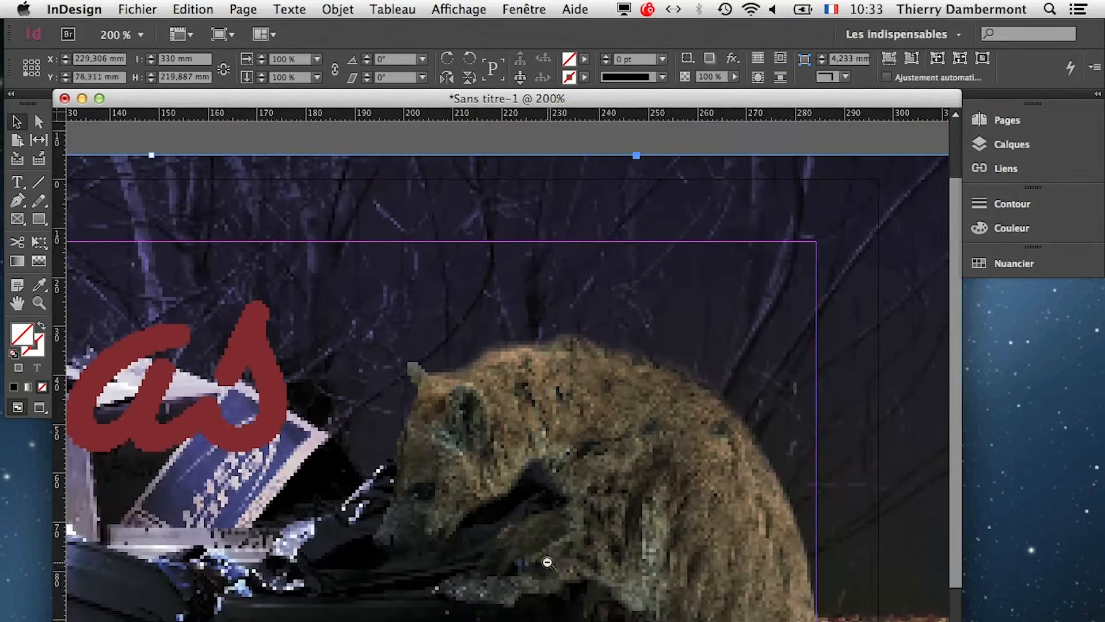
alt+super+click(548, 562)
super+click(484, 389)
super+click(495, 422)
drag(529, 618, 422, 297)
- Set the display performance to high-quality display
click(476, 10)
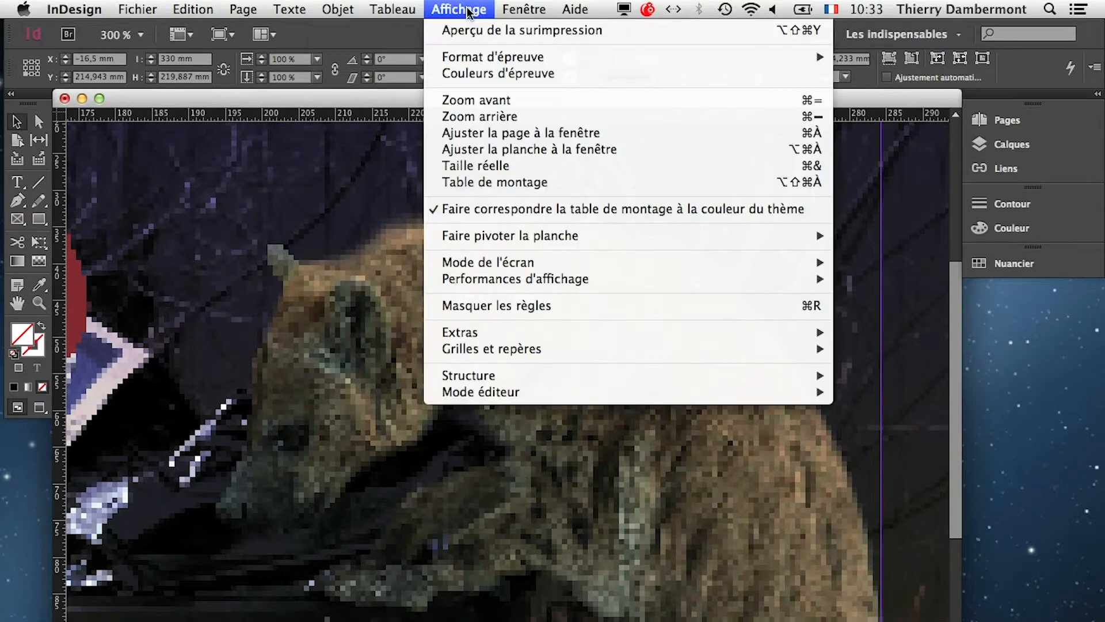
mouse_move(535, 280)
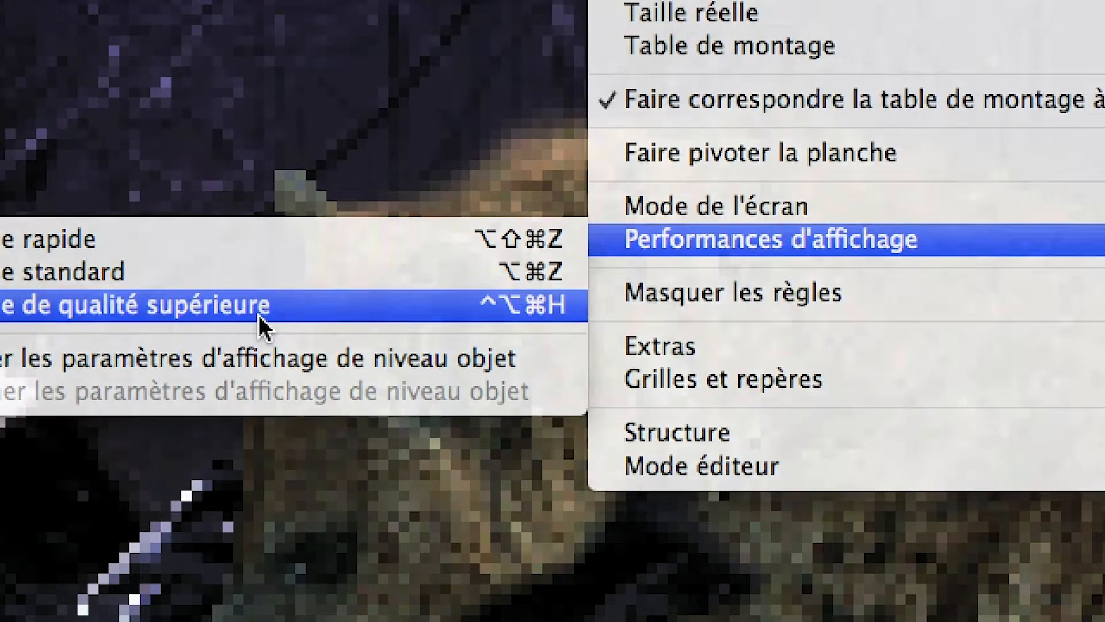
click(260, 317)
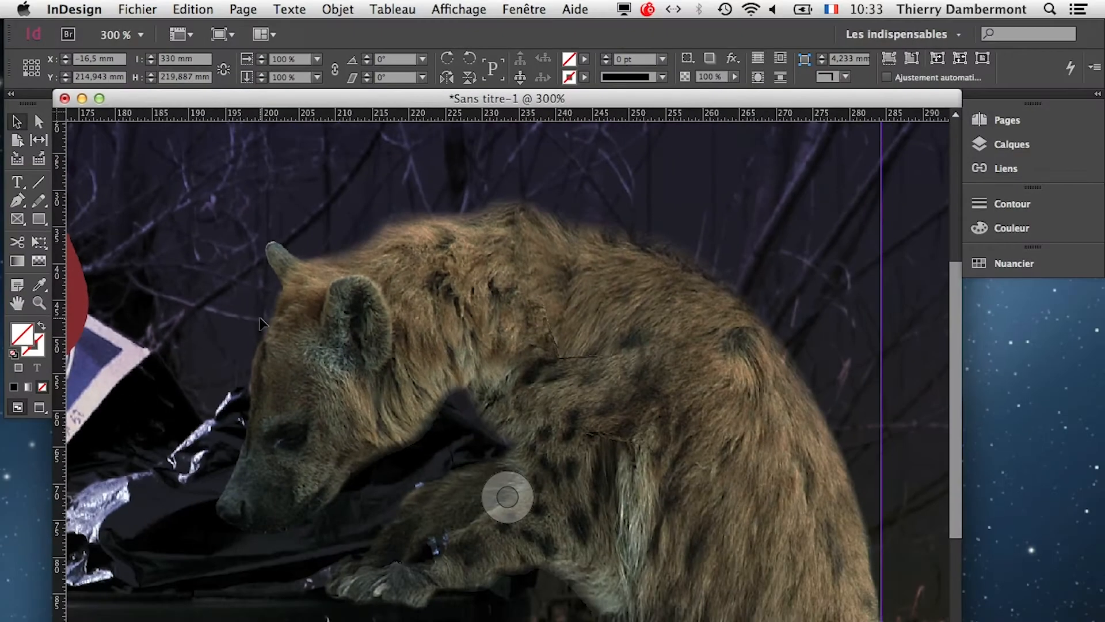
- Set the display performance back to standard display
click(476, 8)
mouse_move(524, 277)
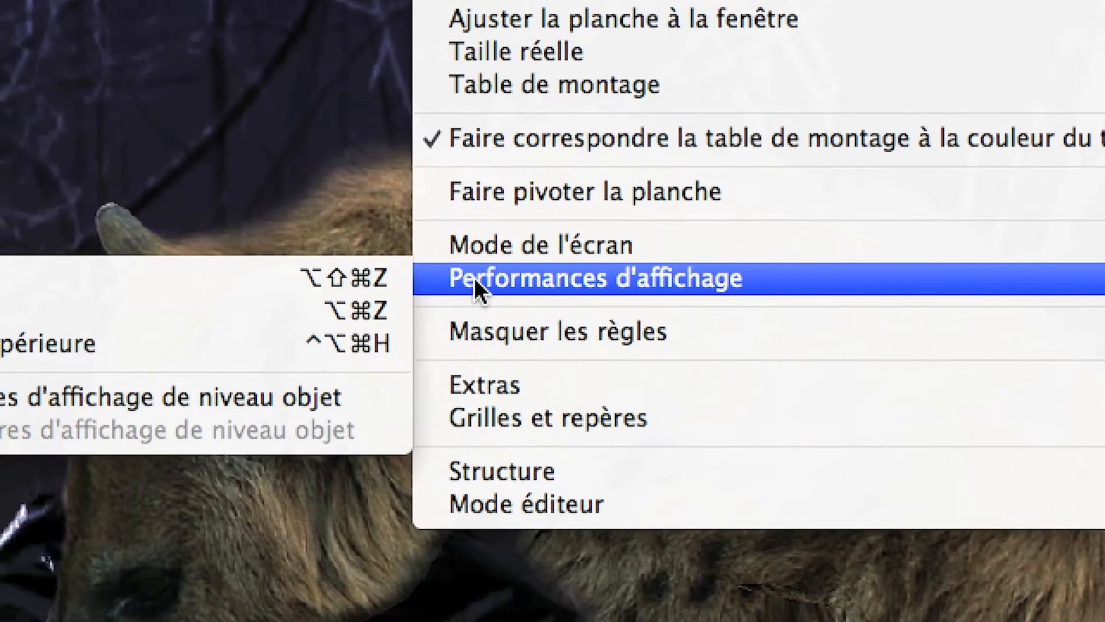
click(18, 314)
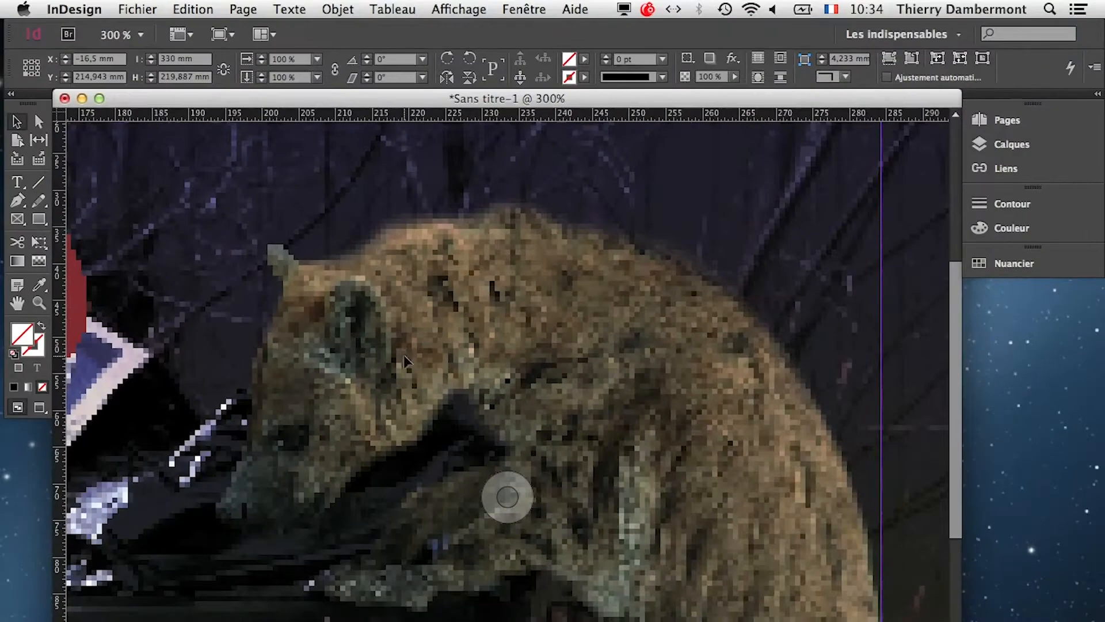
- Start exporting the document as a PDF and choose PS-2014-07-11 as the destination folder
key(super+minus)
key(super+minus)
key(super+minus)
key(super+minus)
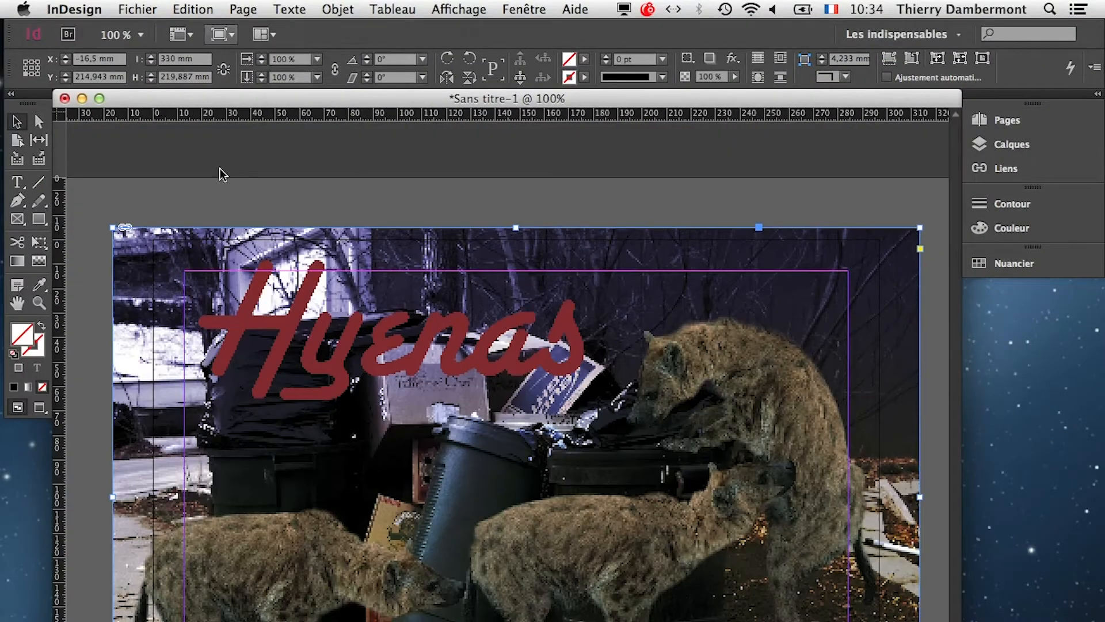
click(142, 9)
click(166, 307)
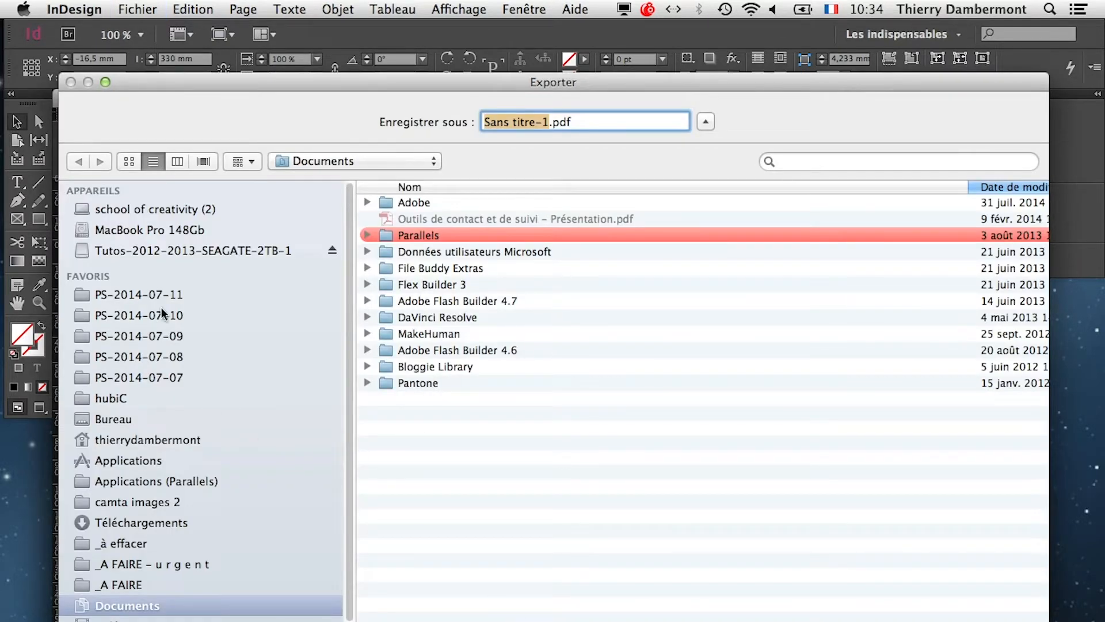
click(153, 296)
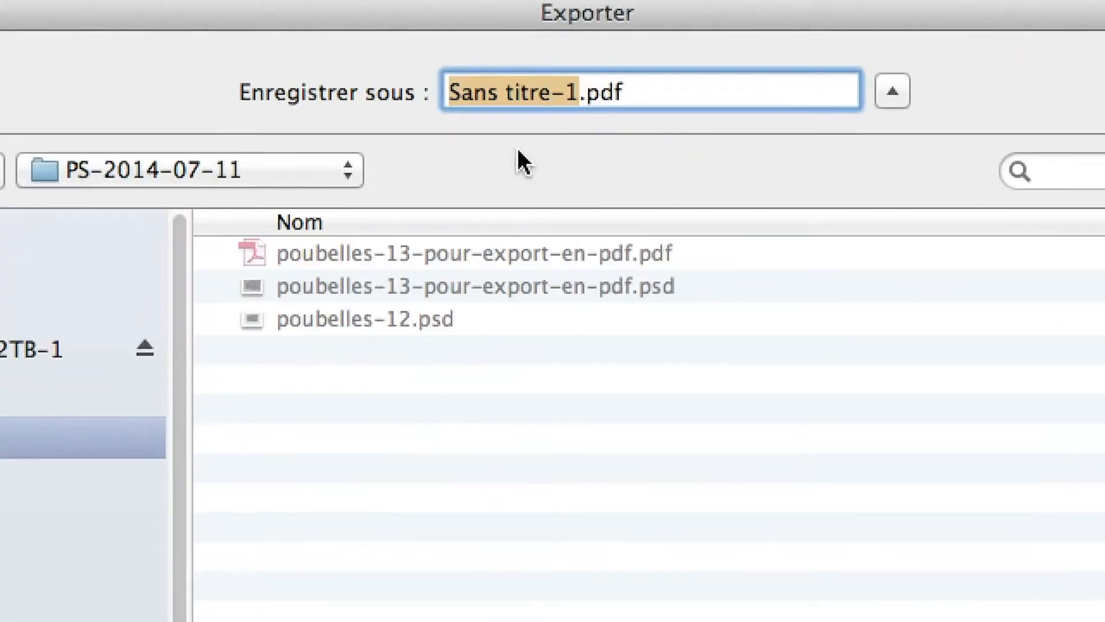
- Name the exported file poster-hyenes-pdf-de-ID.pdf and save it to proceed to the PDF export options
text(poster-)
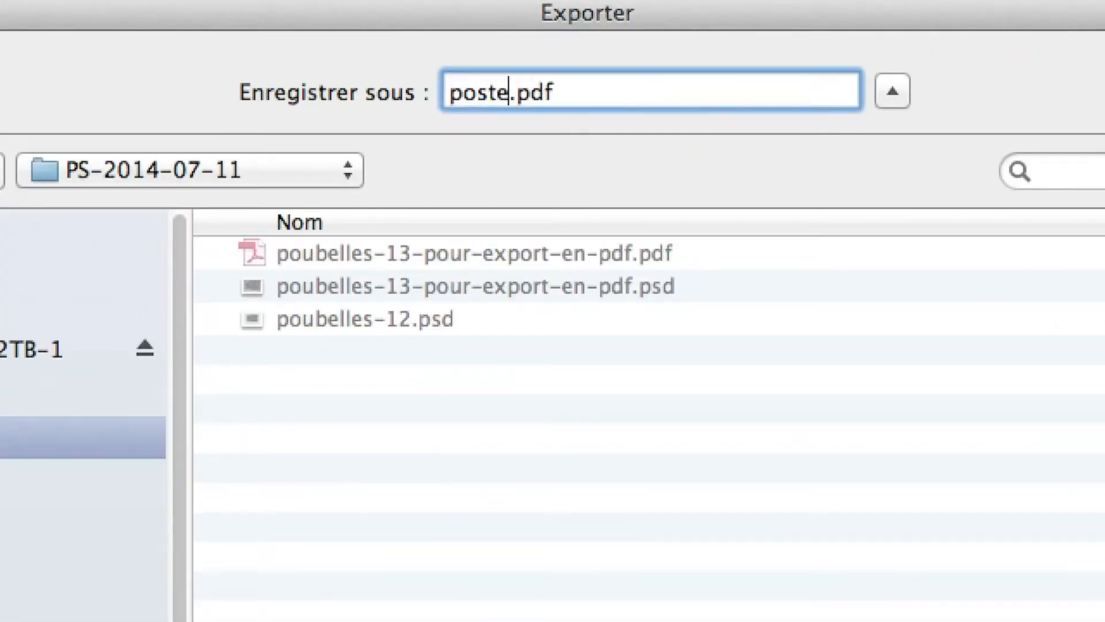
text(h)
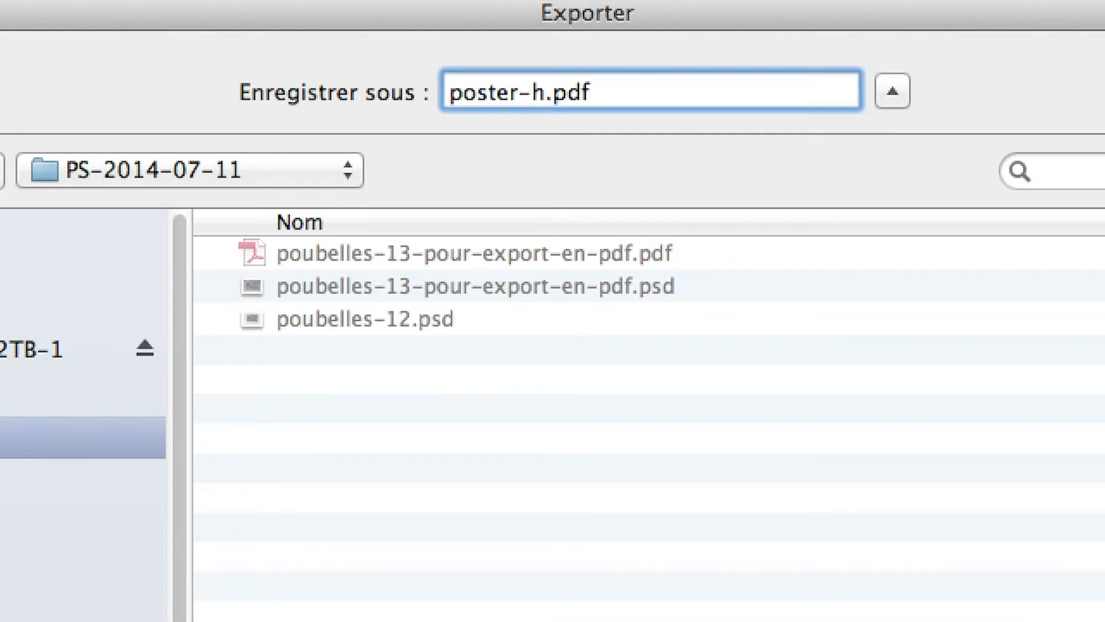
text(yenes-)
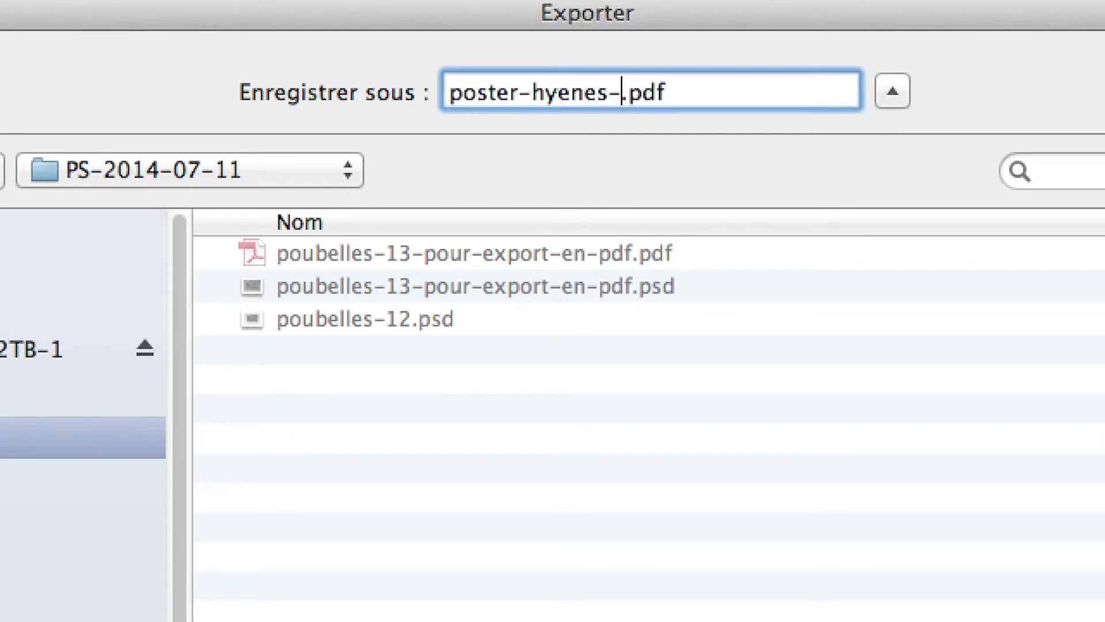
text(pdf-de-)
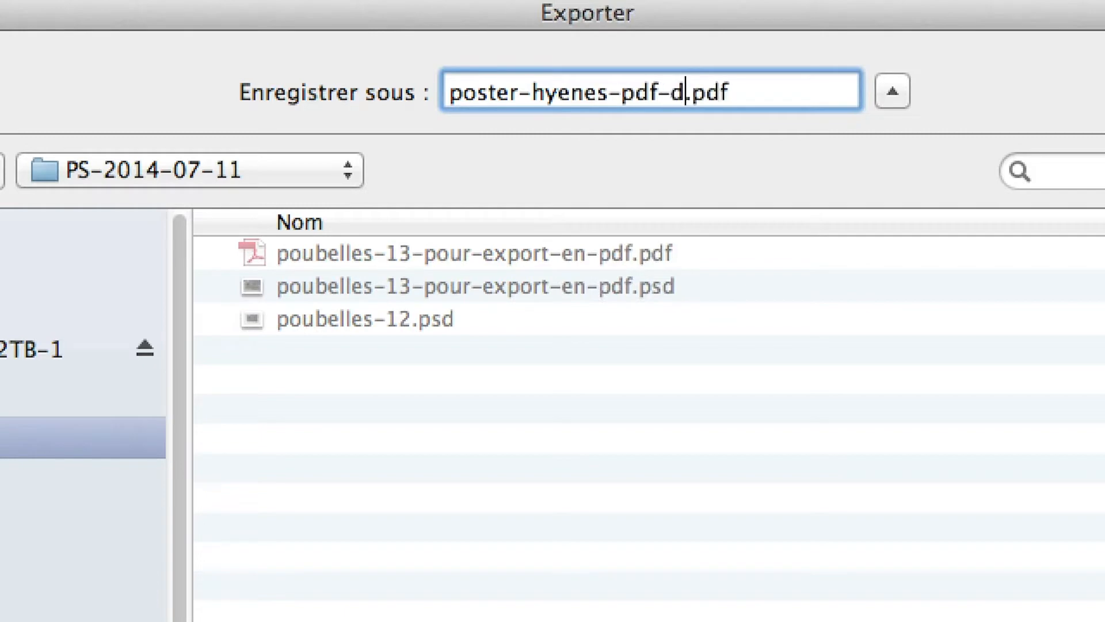
text(U)
key(BackSpace)
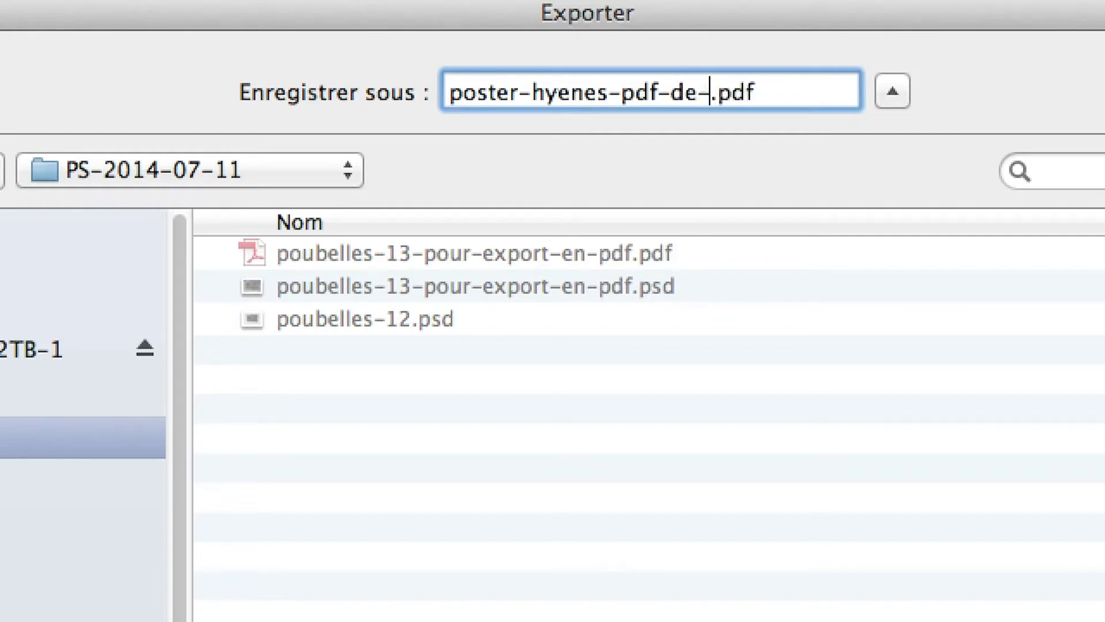
text(ID)
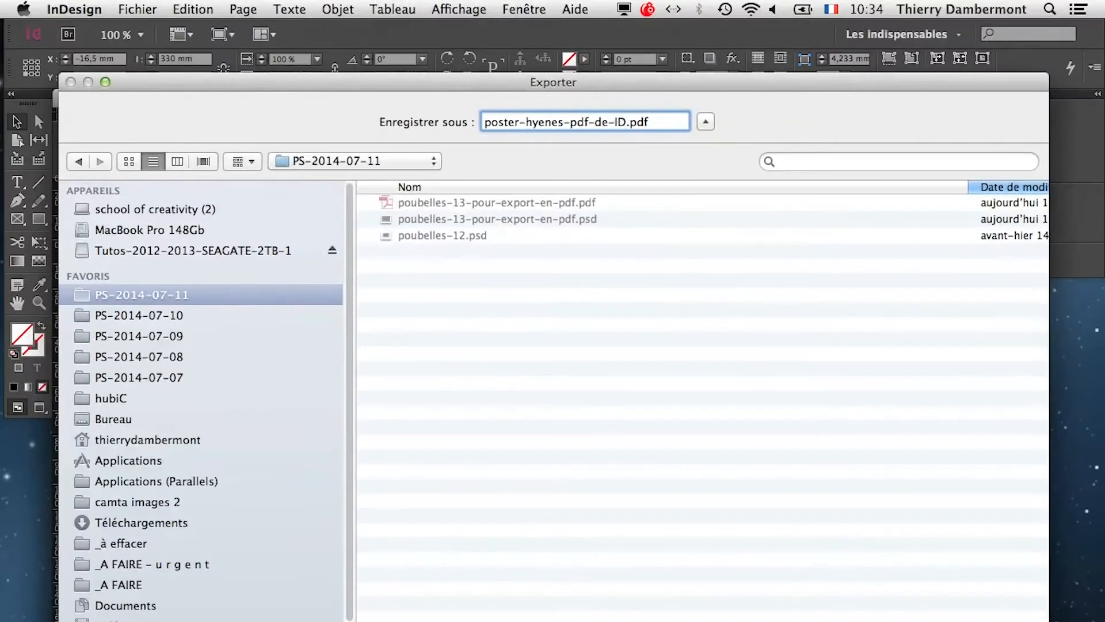
key(Return)
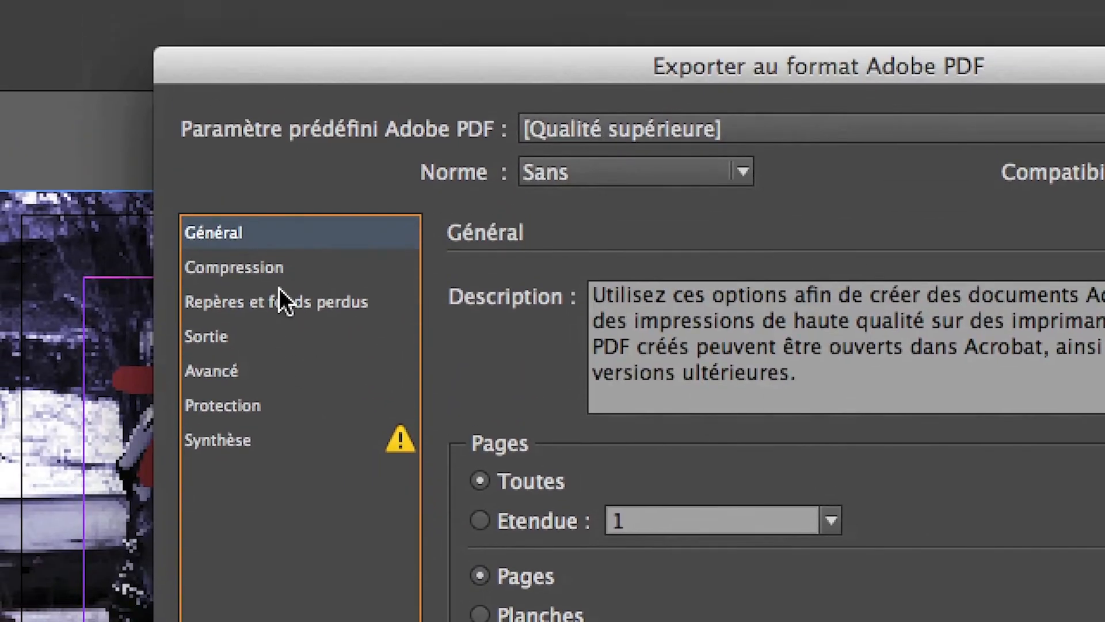
- Set the compression of colour images to Sans in the PDF export options
click(244, 162)
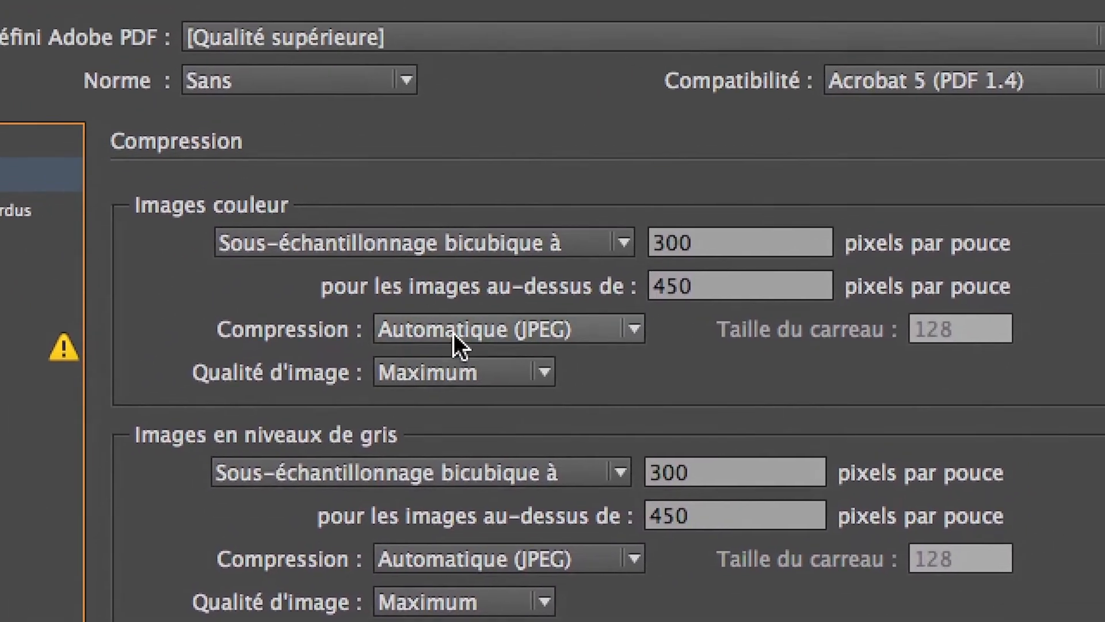
click(383, 174)
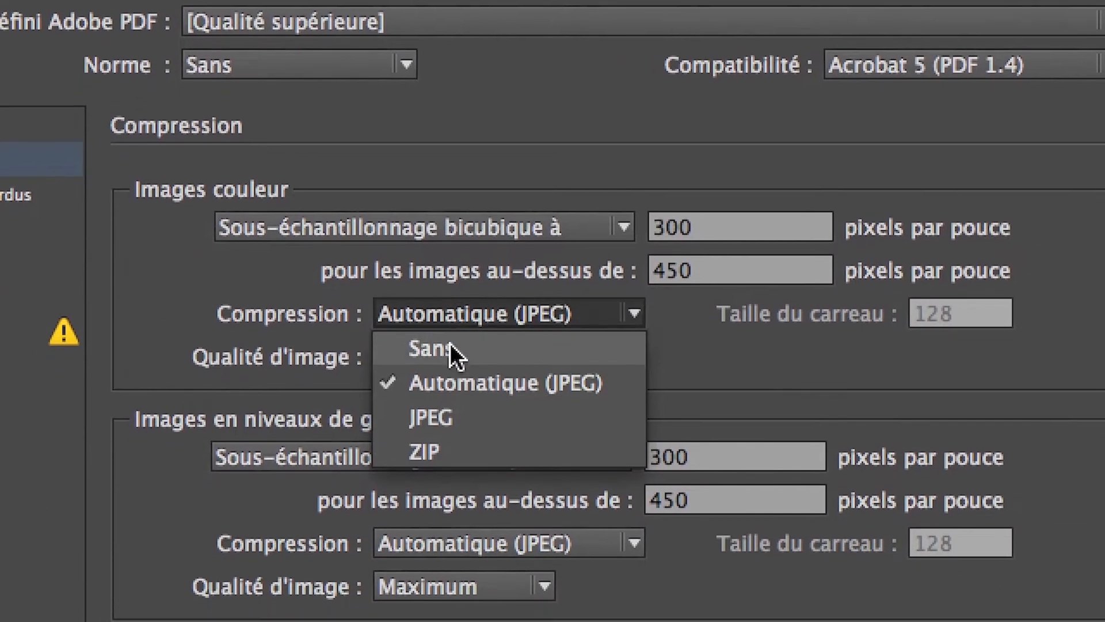
click(423, 373)
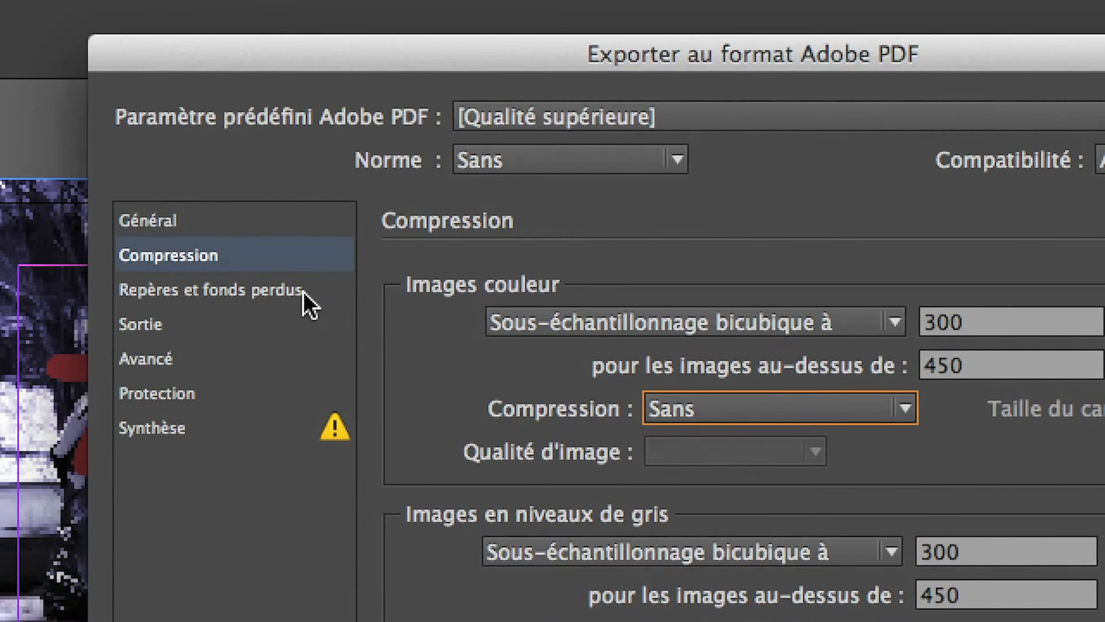
- Include all printer's marks in the PDF except the bleed marks (Repères de fond perdu)
click(303, 292)
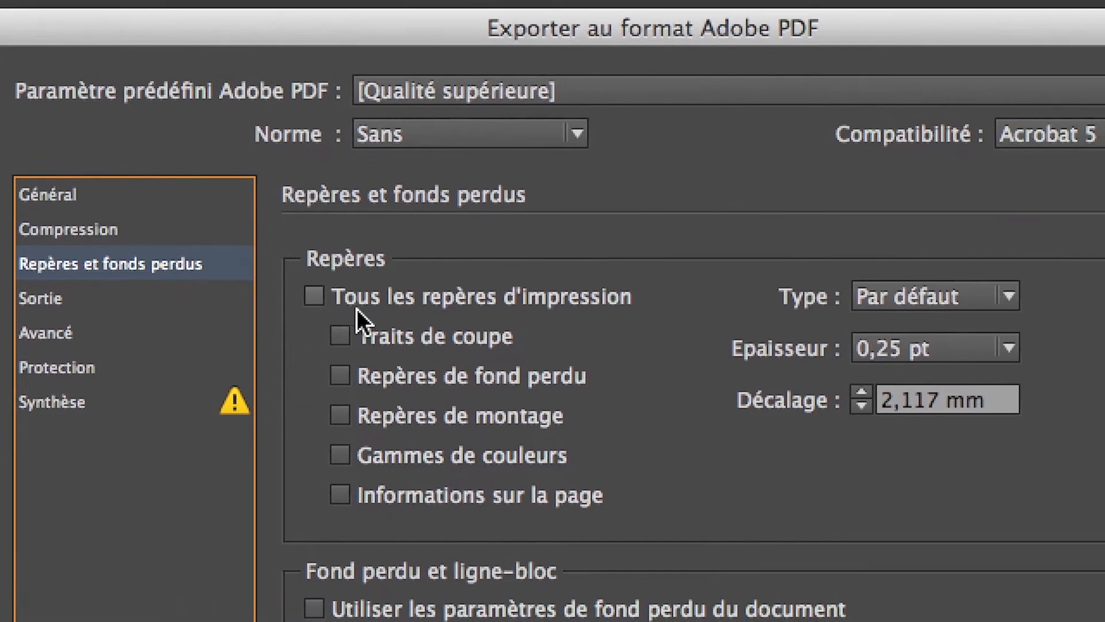
click(360, 304)
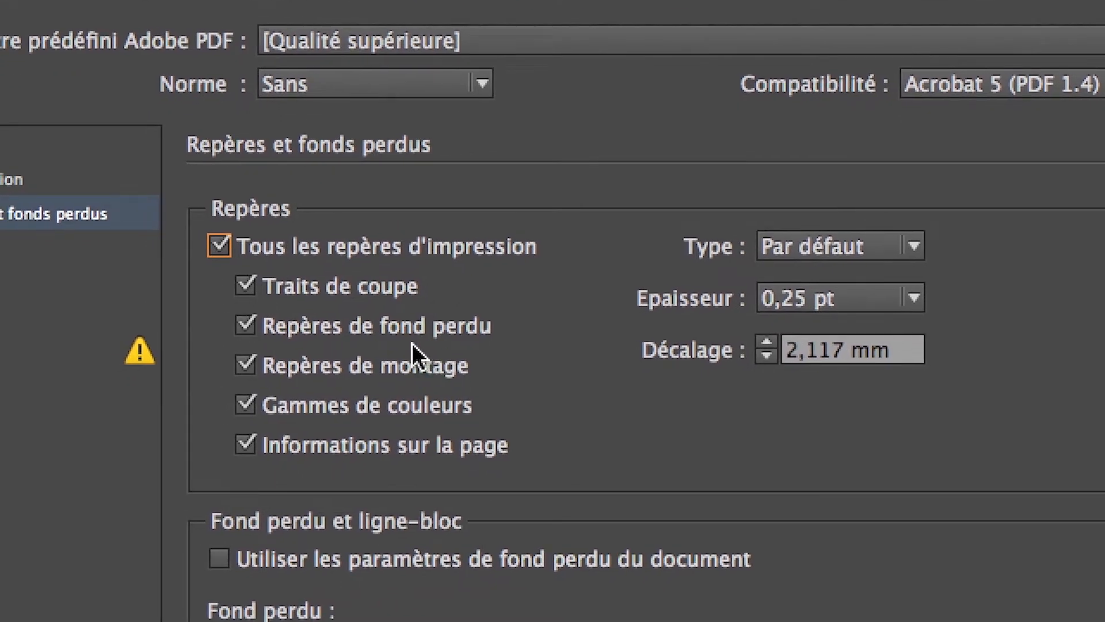
click(325, 340)
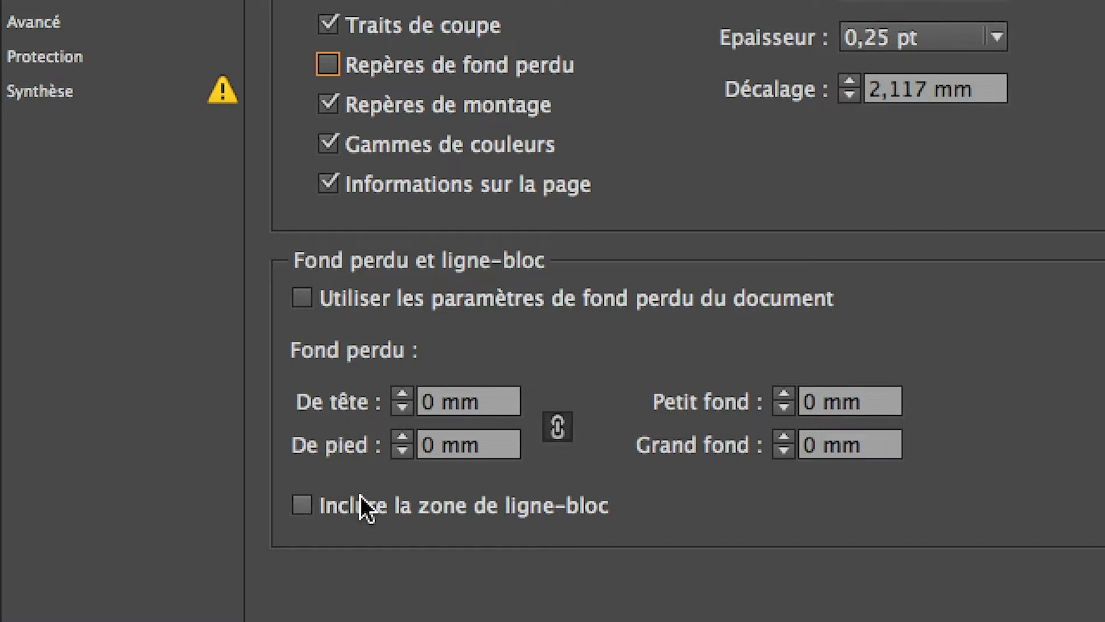
- Keep the document's bleed settings unused and raise the linked custom bleed values by three increments
click(407, 305)
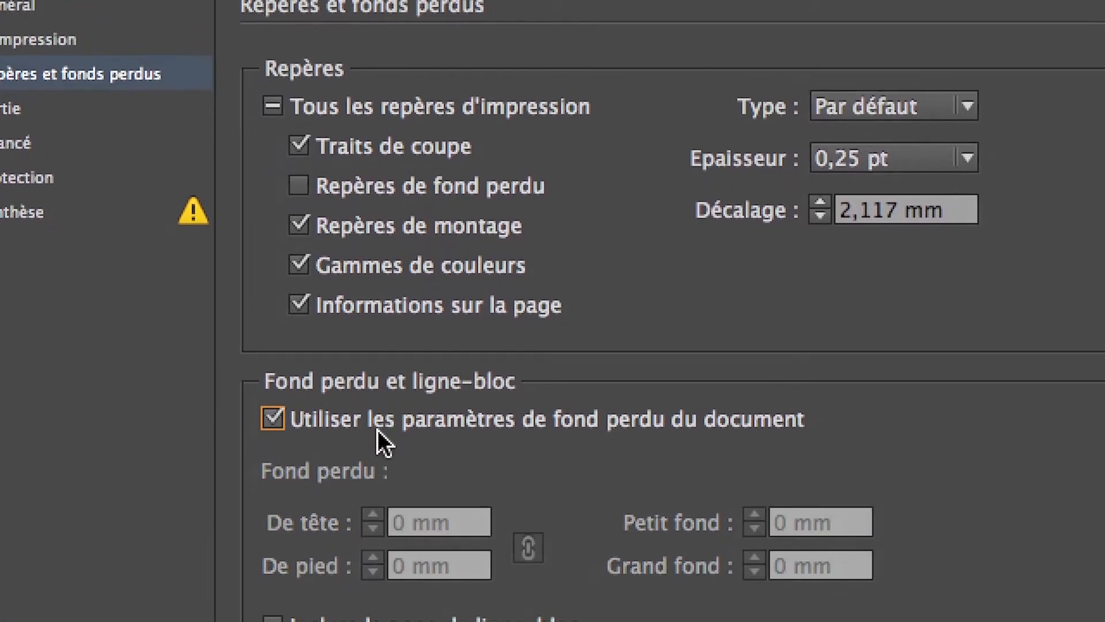
click(348, 422)
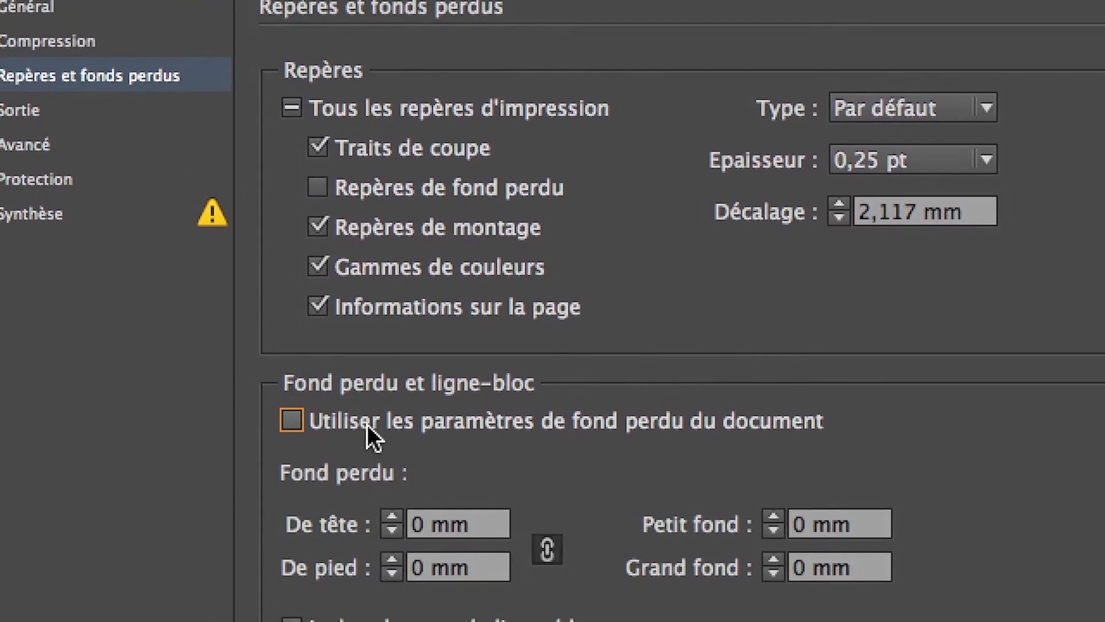
click(391, 517)
click(391, 517)
click(391, 517)
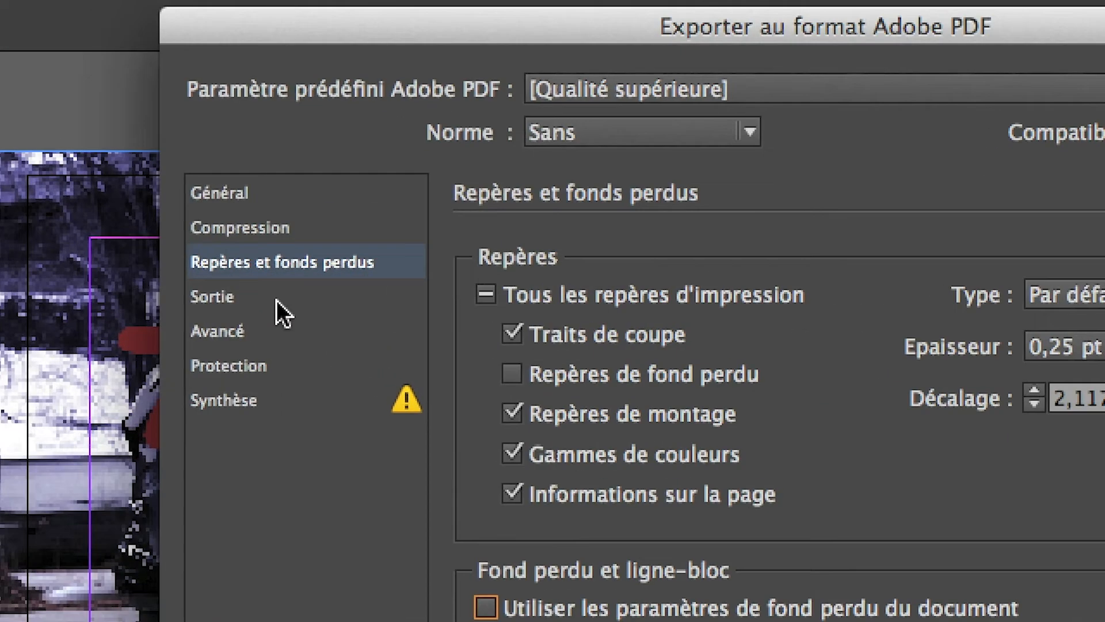
- Set the output colour conversion to Convertir vers la destination with a Euroscale profile as the destination
click(280, 306)
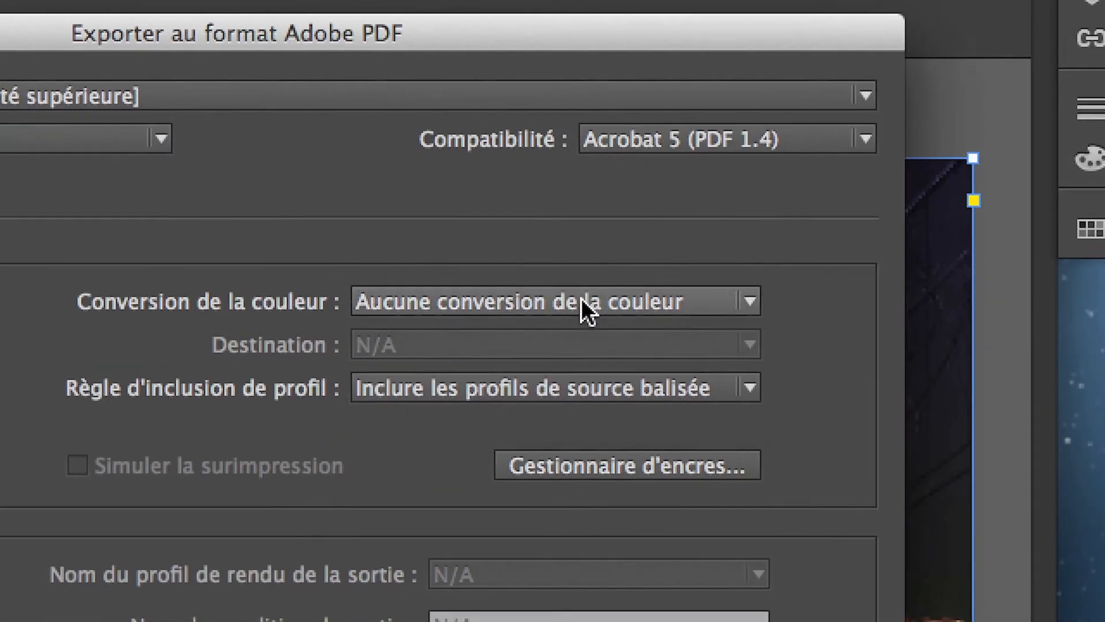
click(1025, 295)
click(578, 358)
click(483, 340)
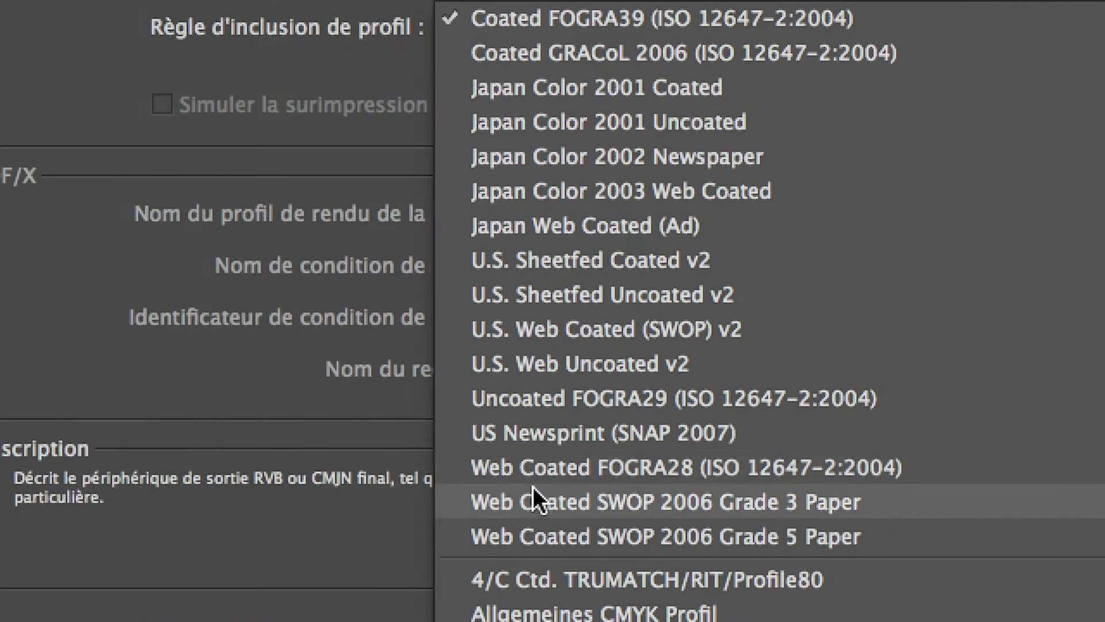
scroll(527, 612, down, 5)
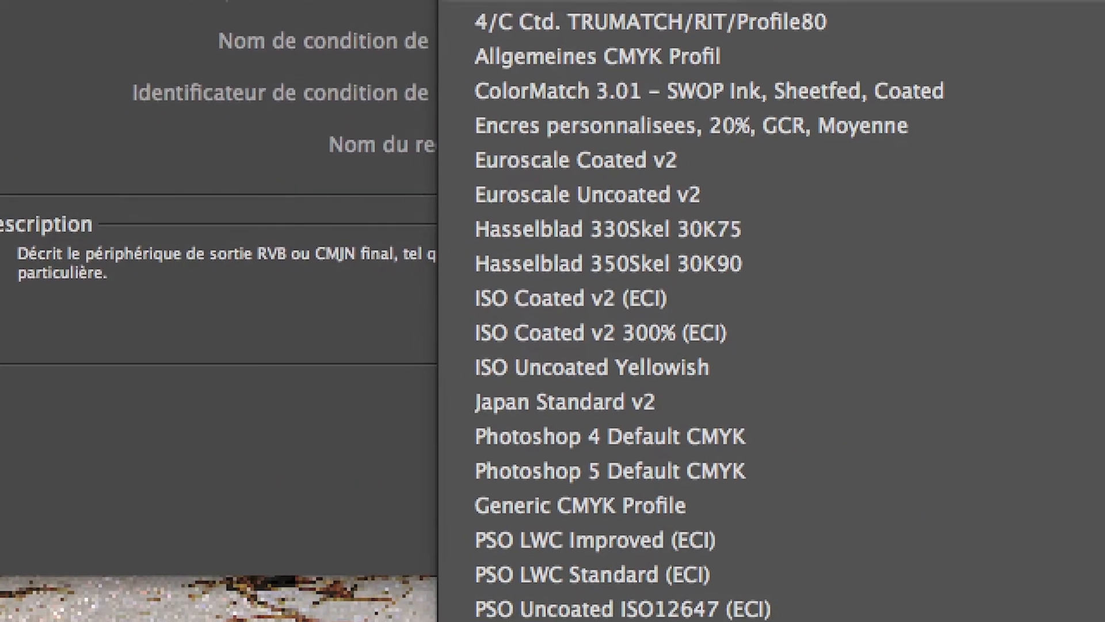
scroll(523, 617, down, 8)
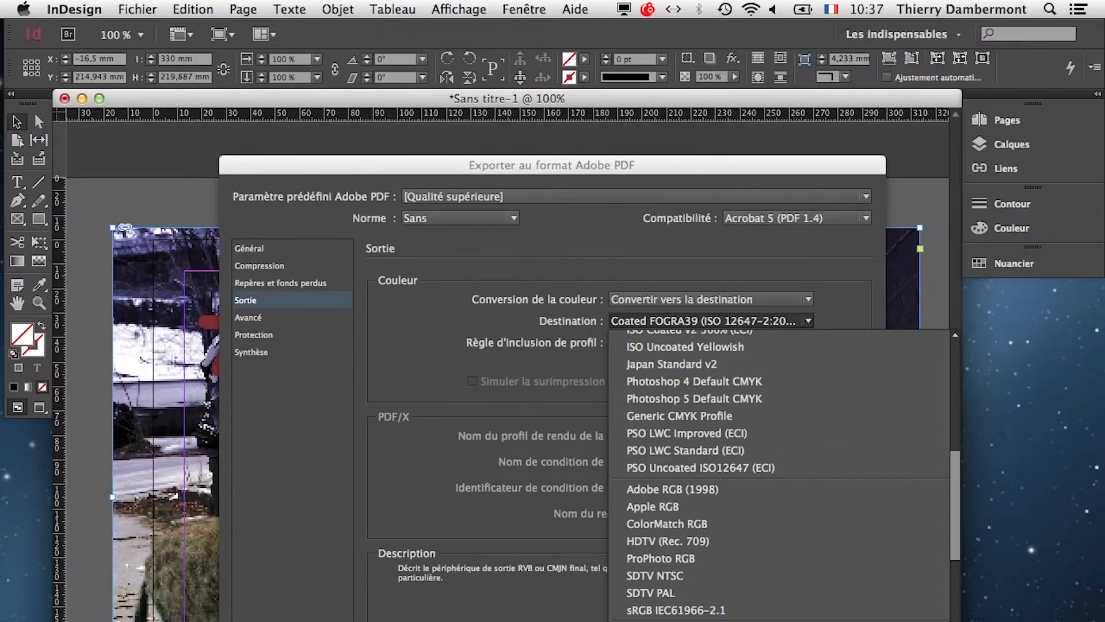
scroll(777, 473, up, 10)
scroll(778, 472, up, 5)
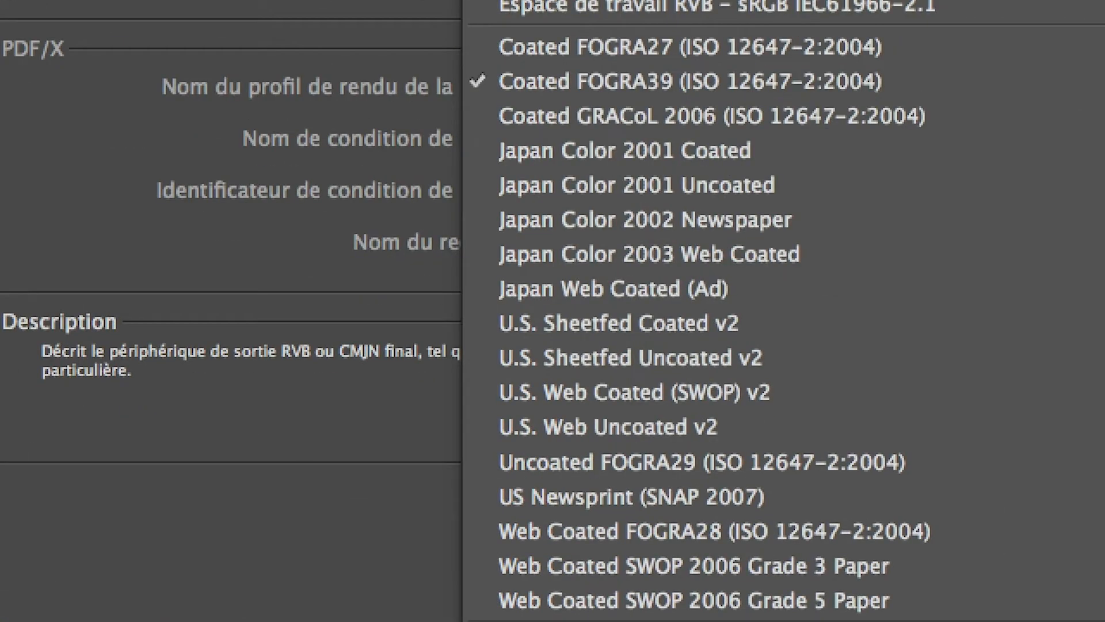
click(685, 619)
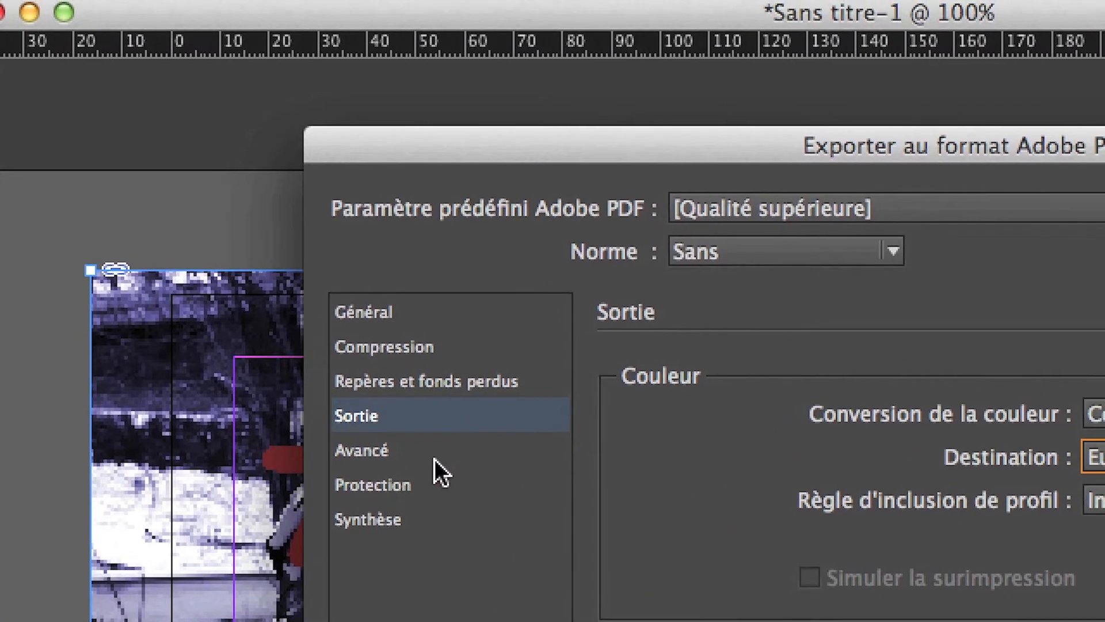
- Review the advanced and protection options, leave them as they are and export the PDF
click(406, 451)
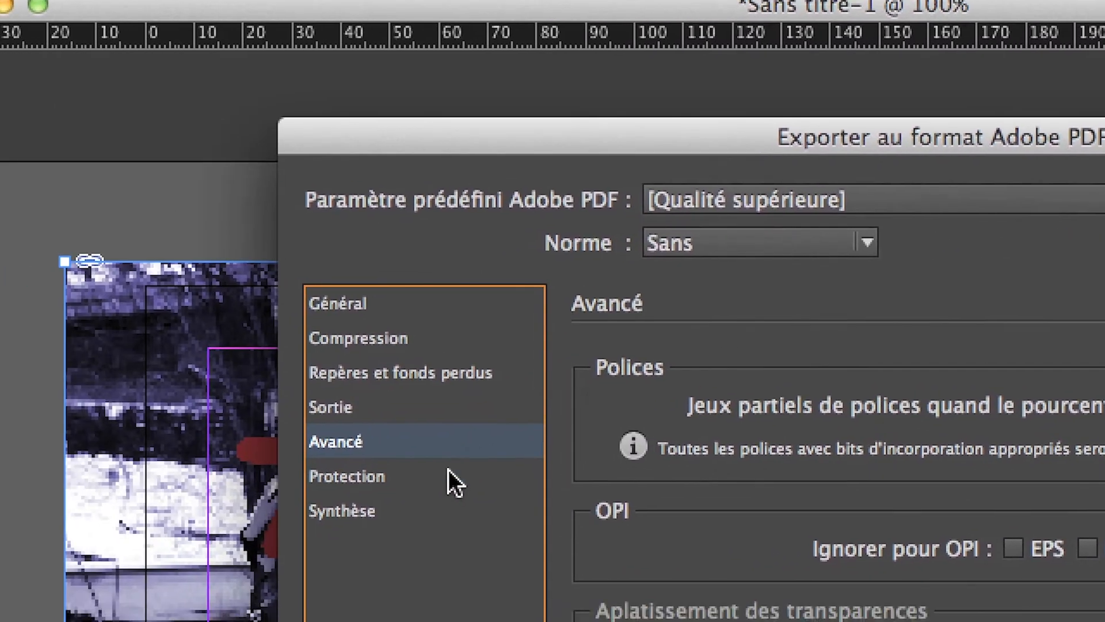
click(195, 498)
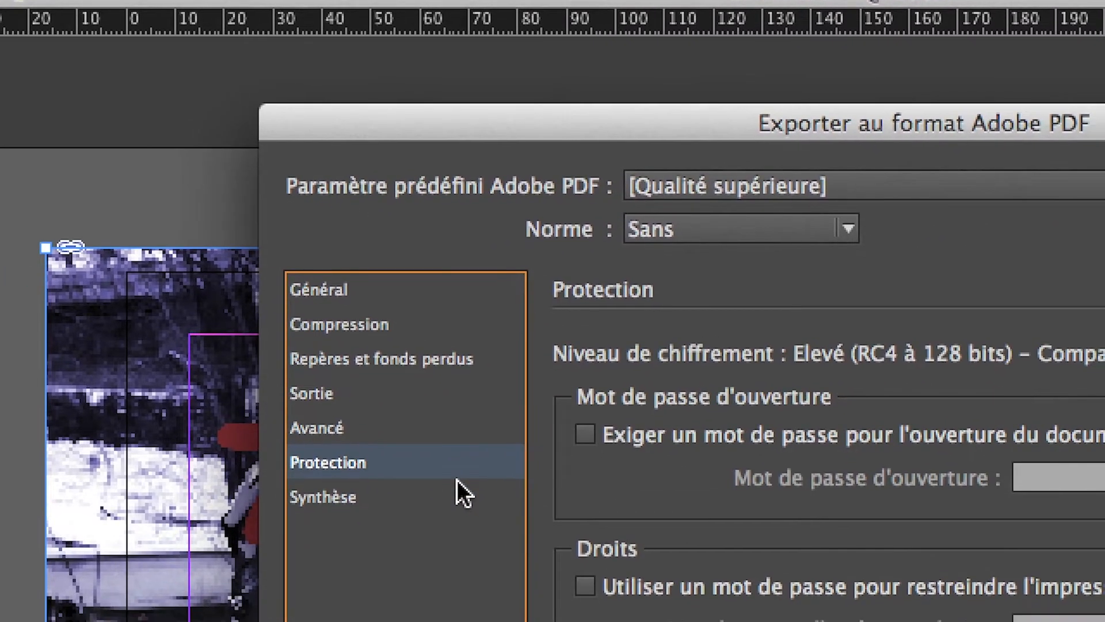
click(438, 499)
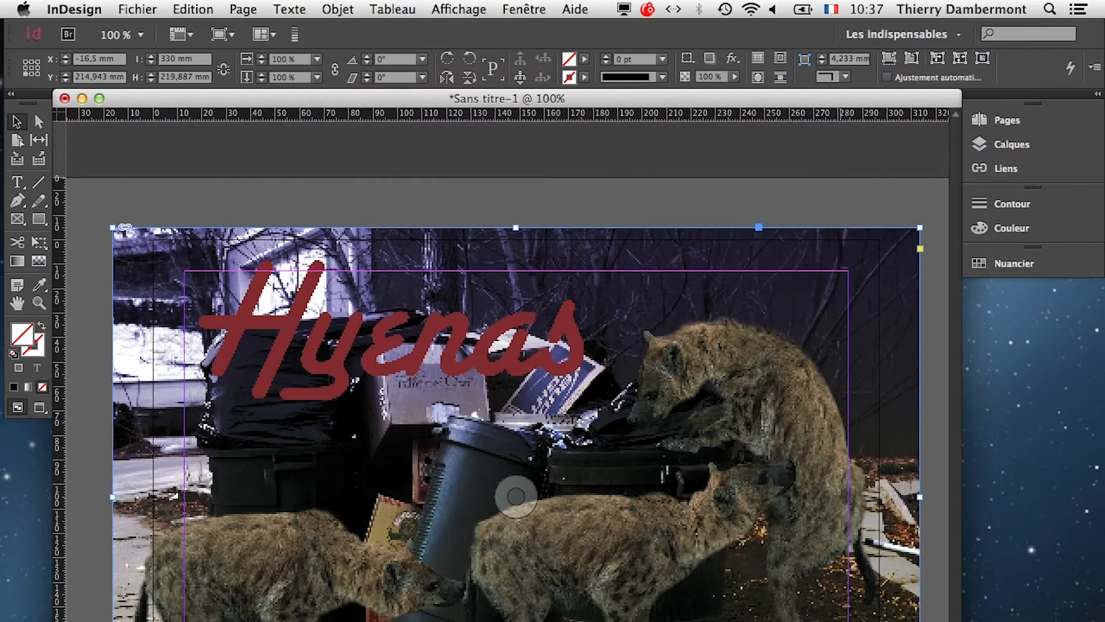
- Switch to Finder and open the exported poster-hyenes-pdf-de-ID.pdf from the PS-2014-07-11 folder in Acrobat
key(super+Tab)
key(super+Tab)
key(super+Tab)
key(super+Tab)
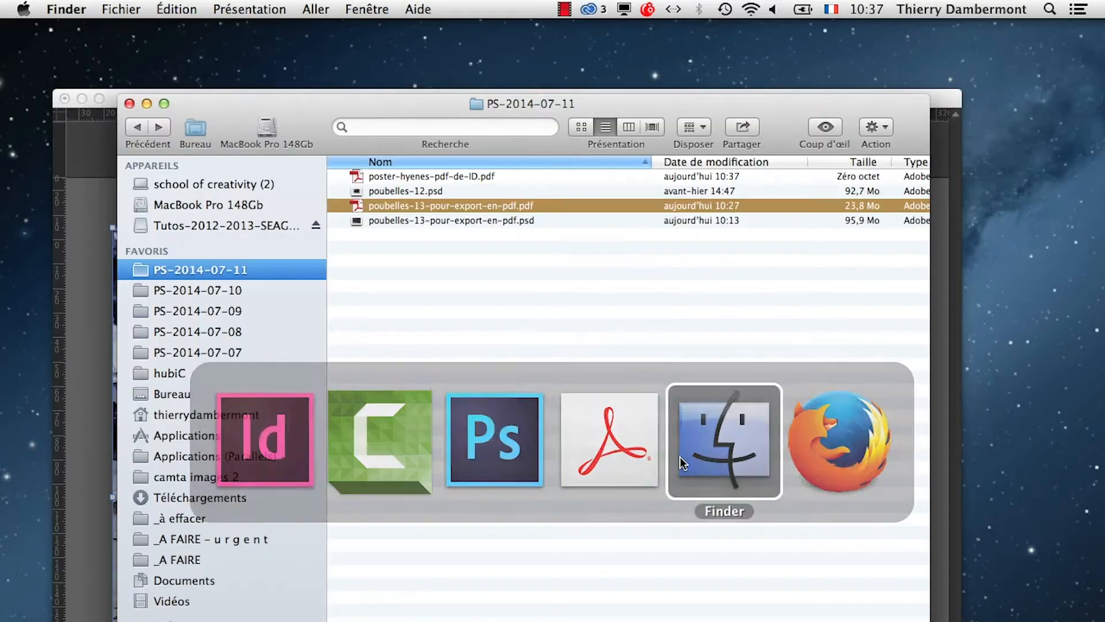
click(558, 353)
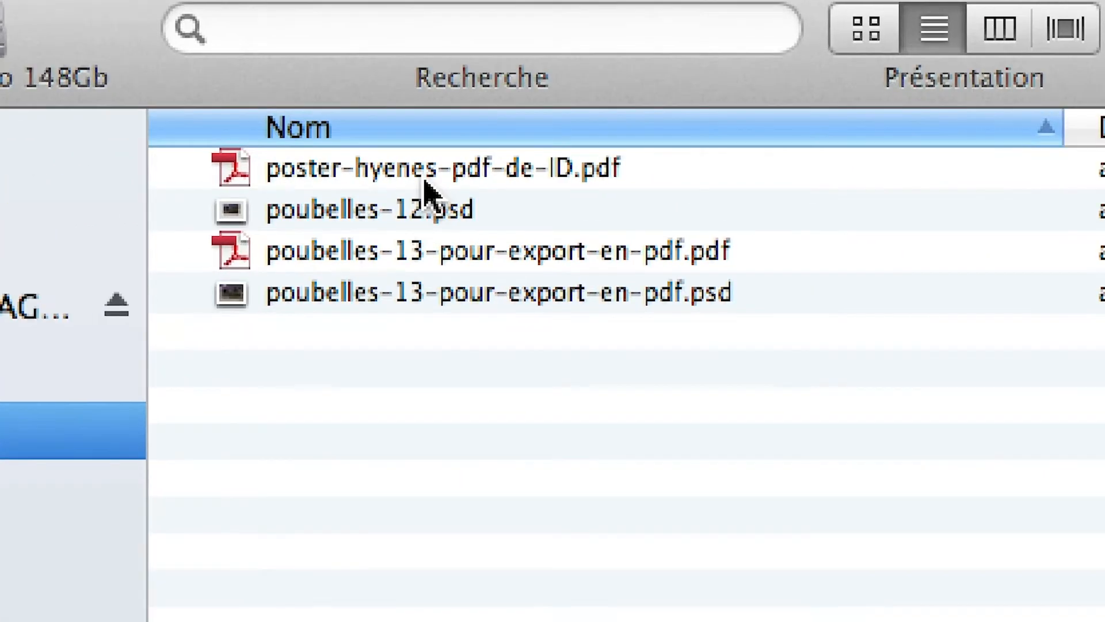
click(426, 185)
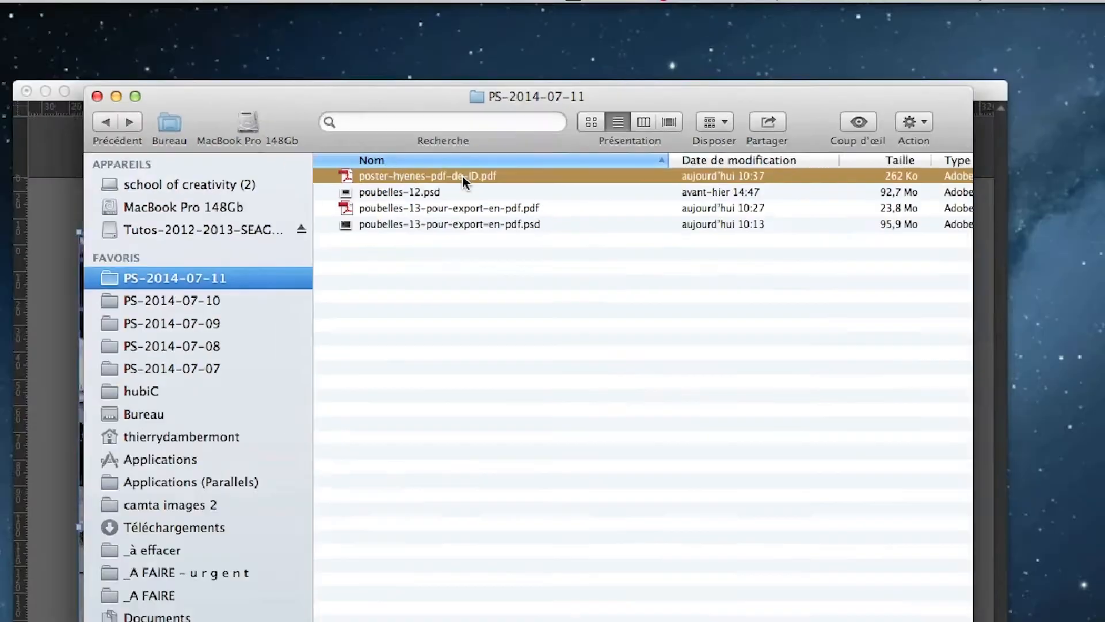
double_click(454, 178)
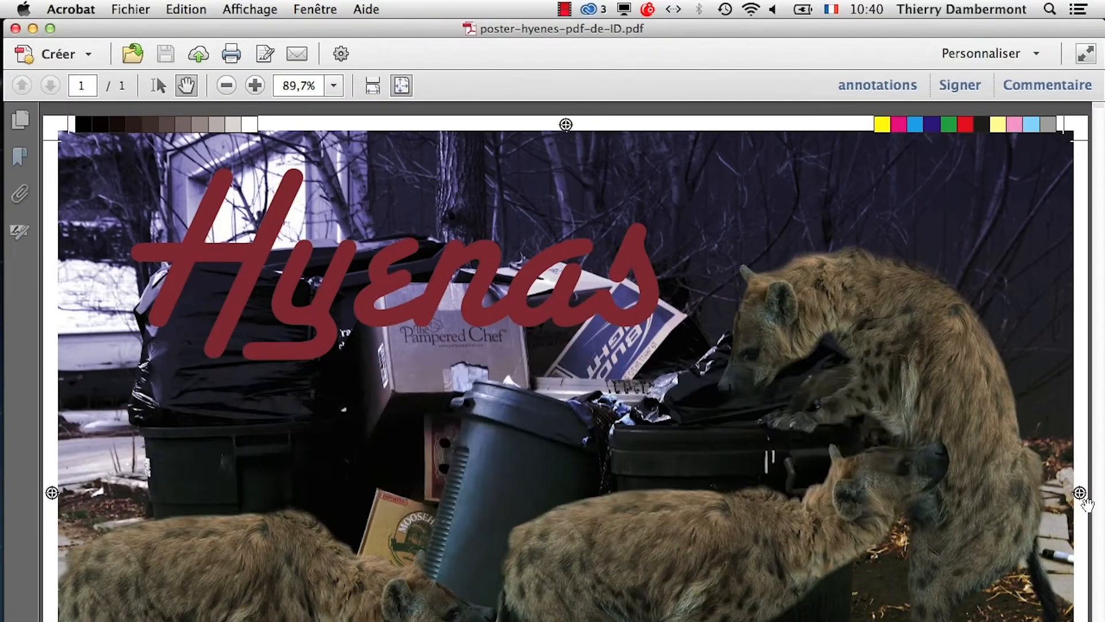
- Switch to Firefox and return through the previous searches to the image results for vintage car "public domain"
key(super+Tab)
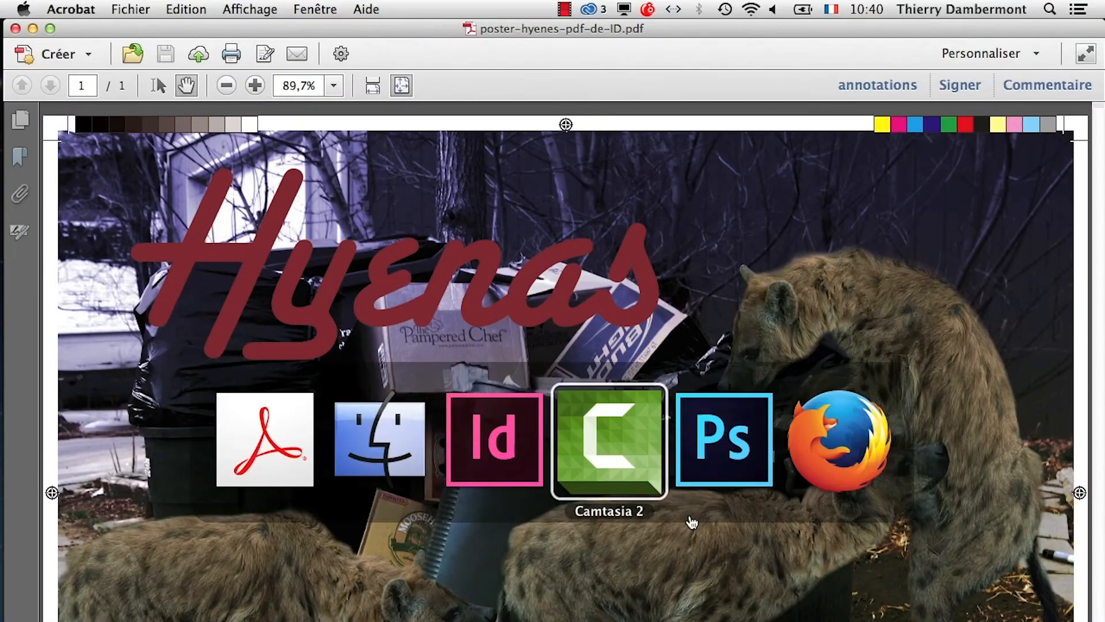
key(super+Tab)
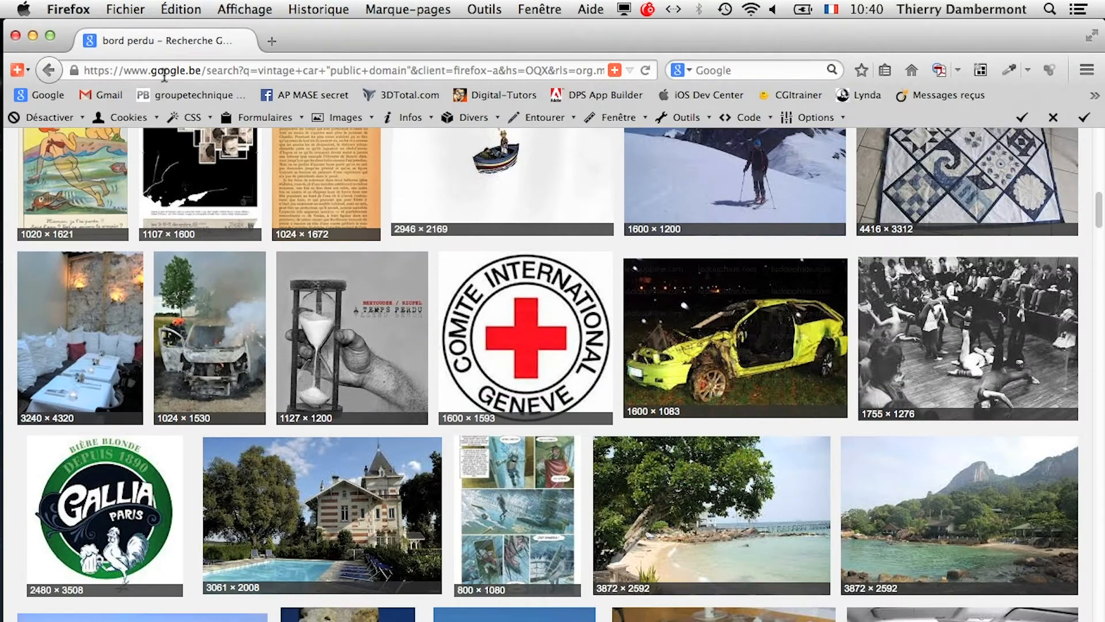
scroll(141, 171, up, 9)
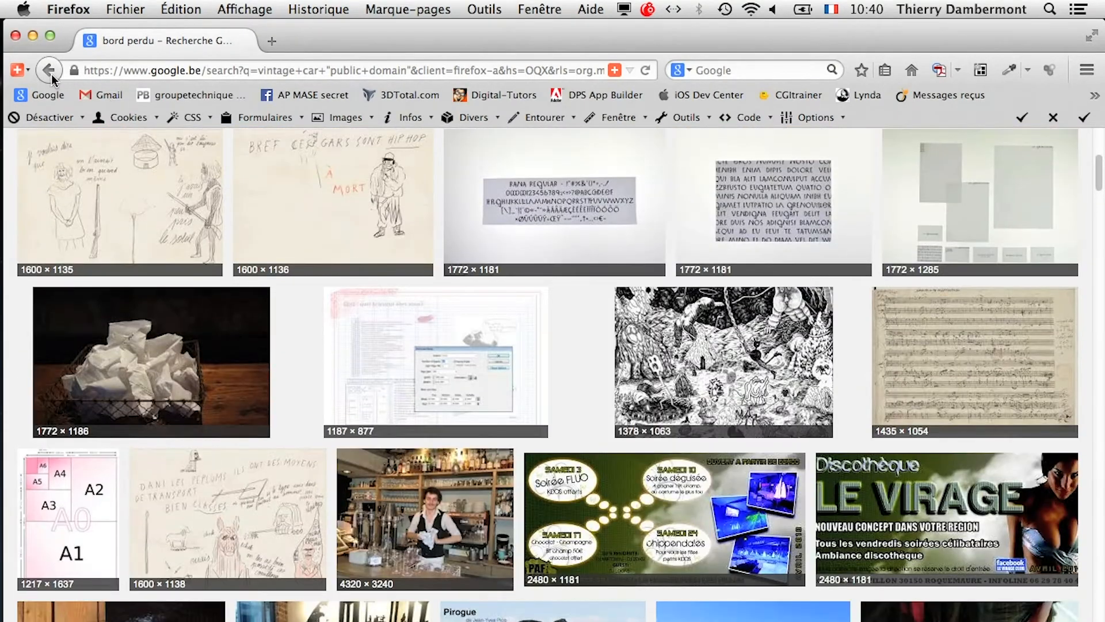
click(49, 74)
click(50, 74)
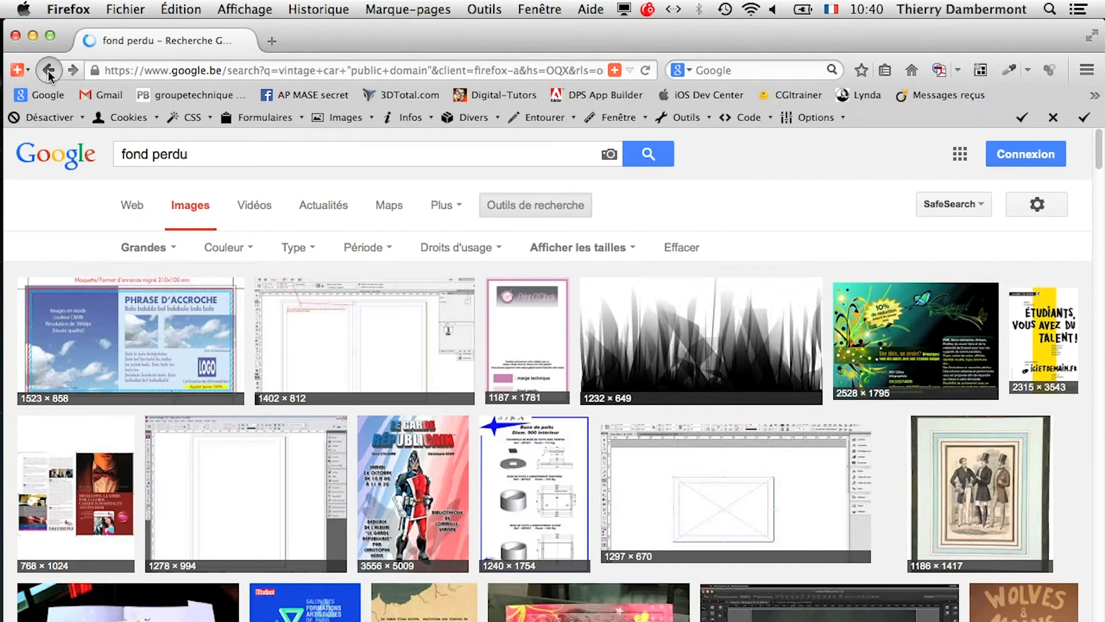
click(49, 76)
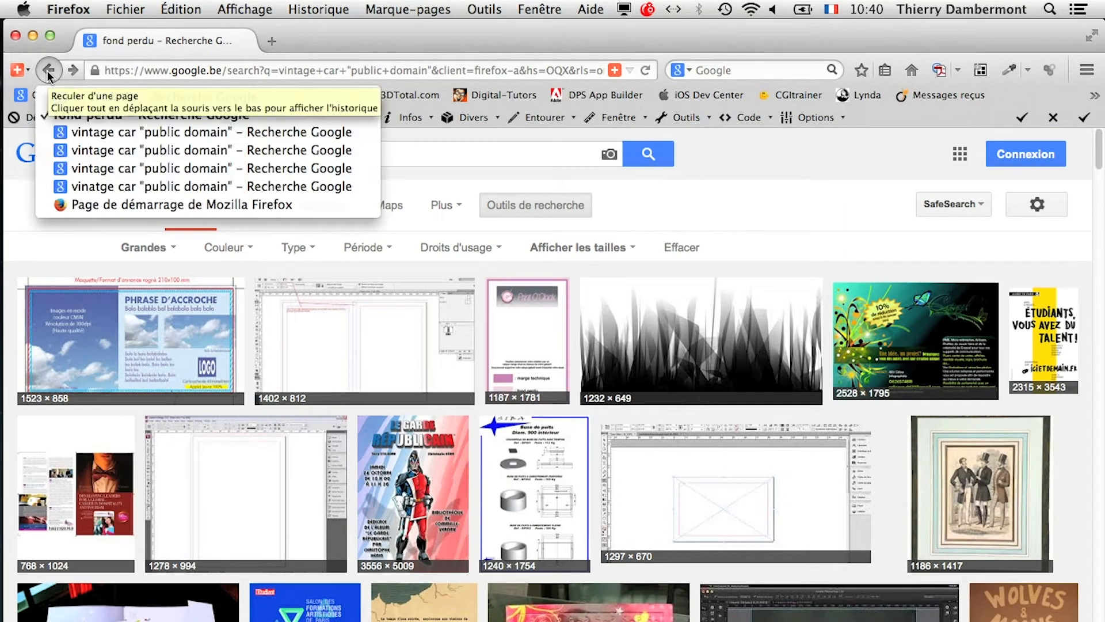
click(49, 75)
click(49, 74)
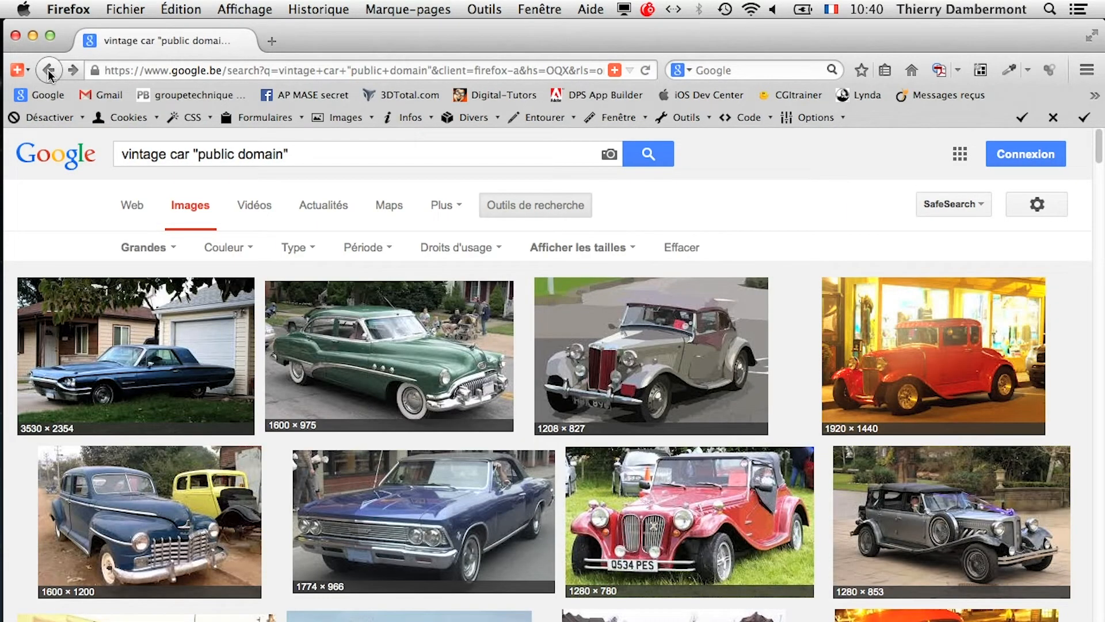
- Replace the vintage car query with a Google image search for "offset printing"
click(543, 12)
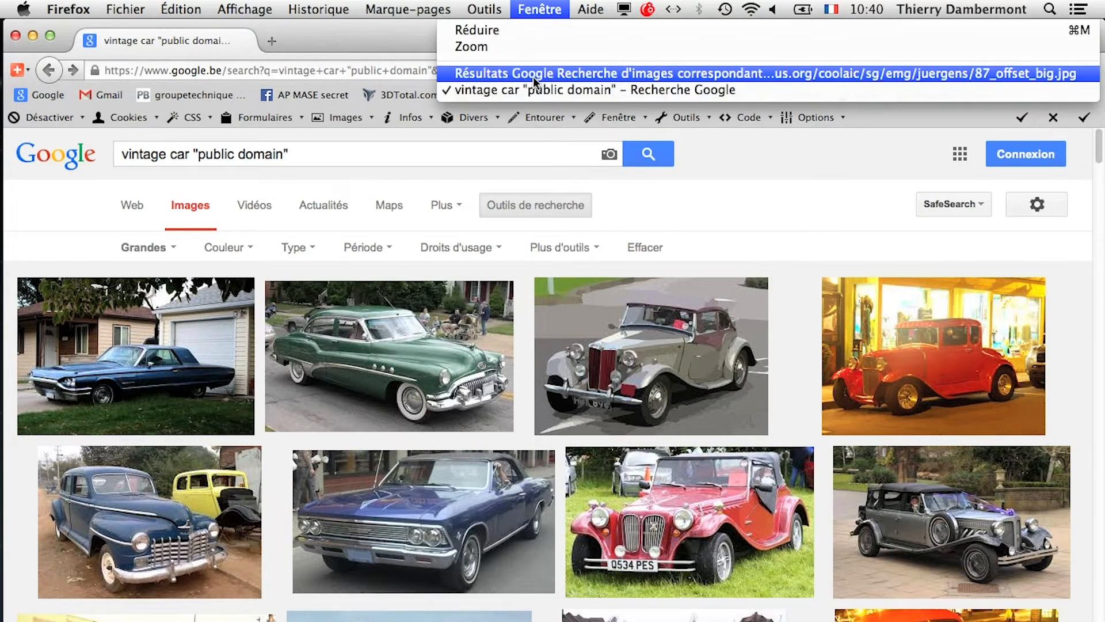
click(424, 165)
click(323, 157)
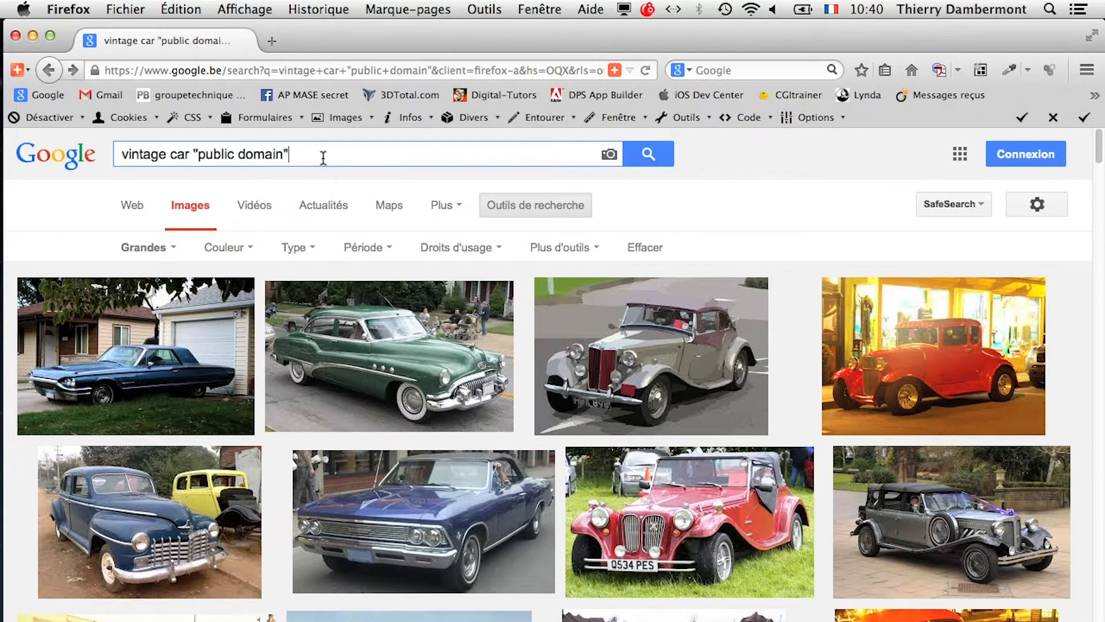
triple_click(170, 153)
text(off)
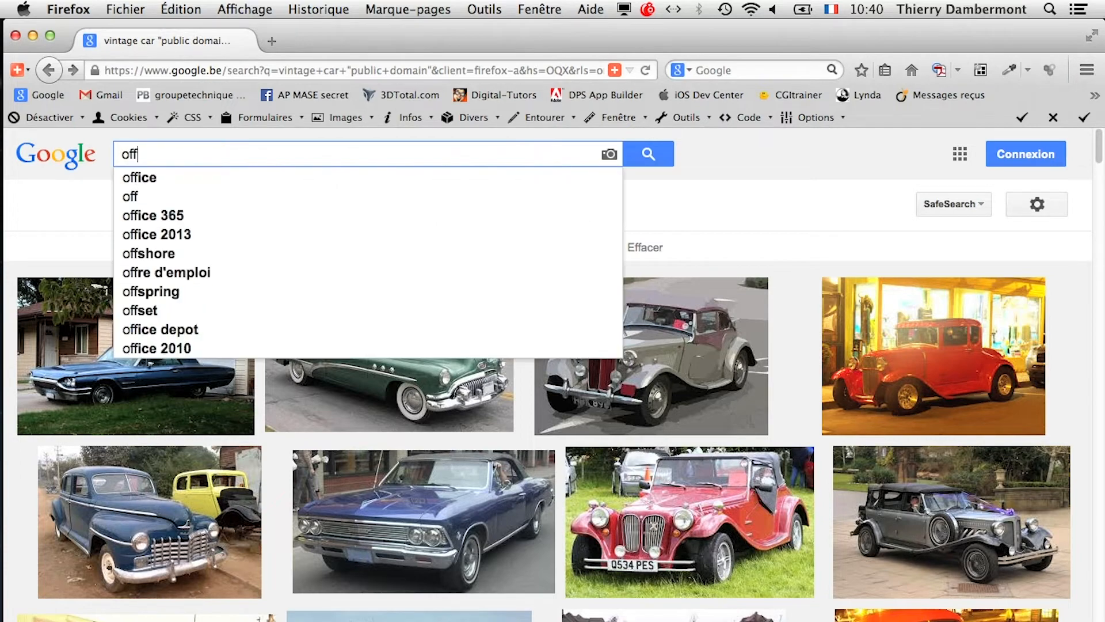
text(set printing)
key(Return)
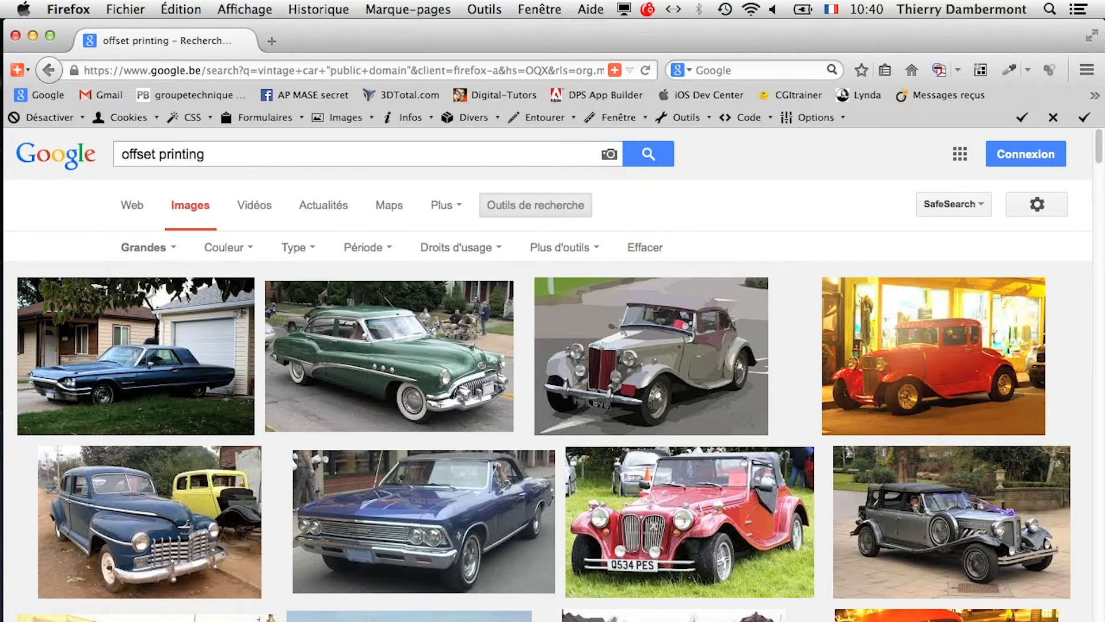
- Examine the offset printing image results for a suitable picture of a printing press and return to the first results
scroll(627, 535, down, 8)
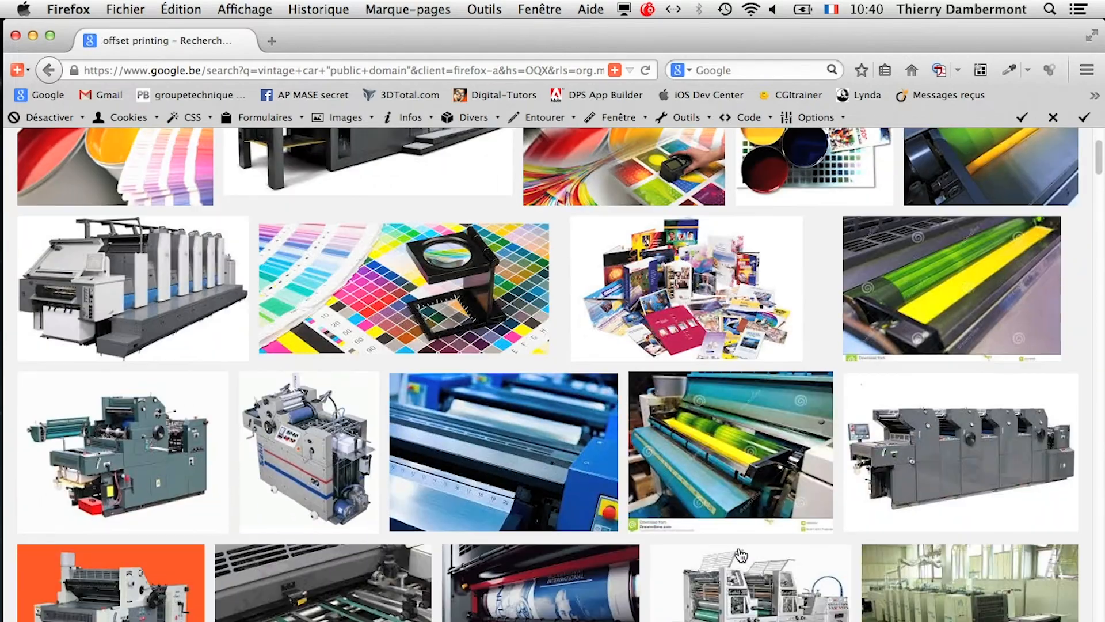
scroll(729, 507, down, 2)
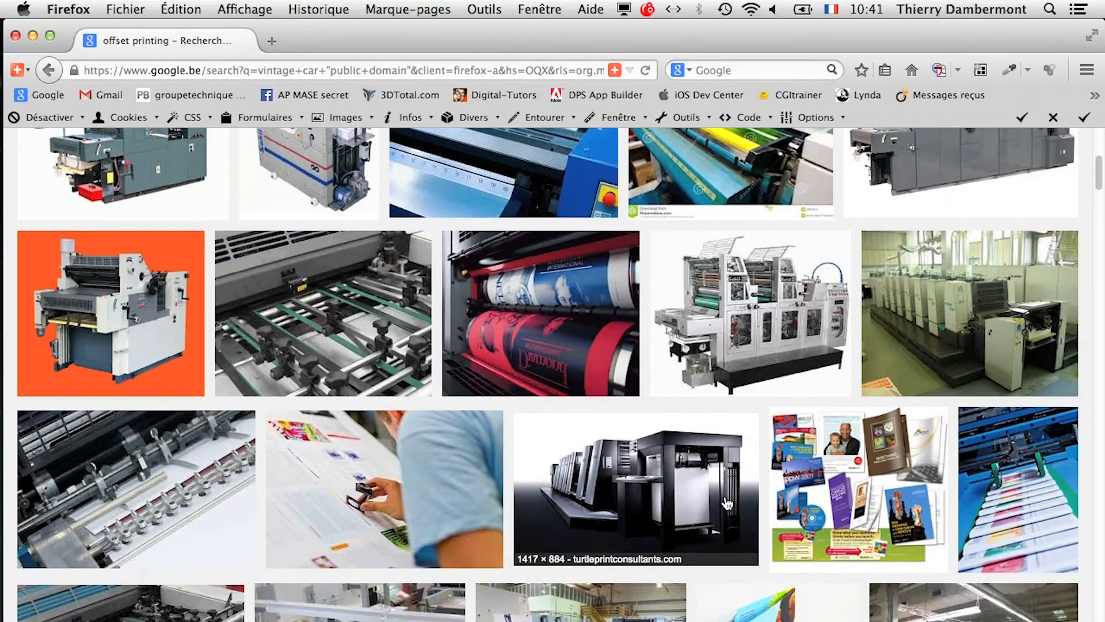
scroll(716, 486, down, 9)
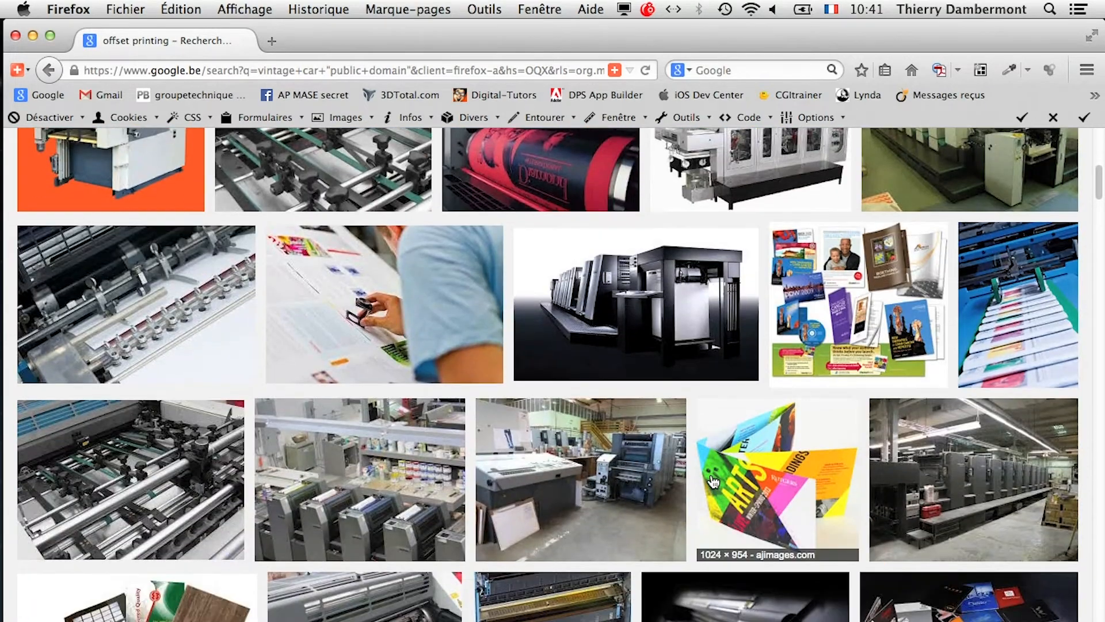
scroll(712, 480, down, 3)
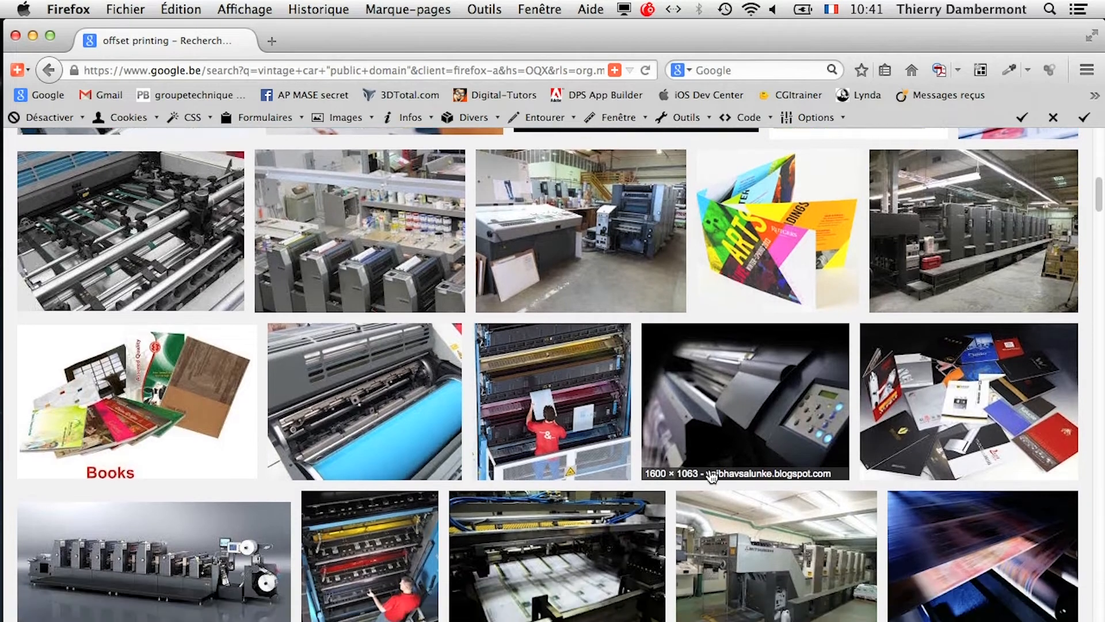
scroll(709, 478, down, 11)
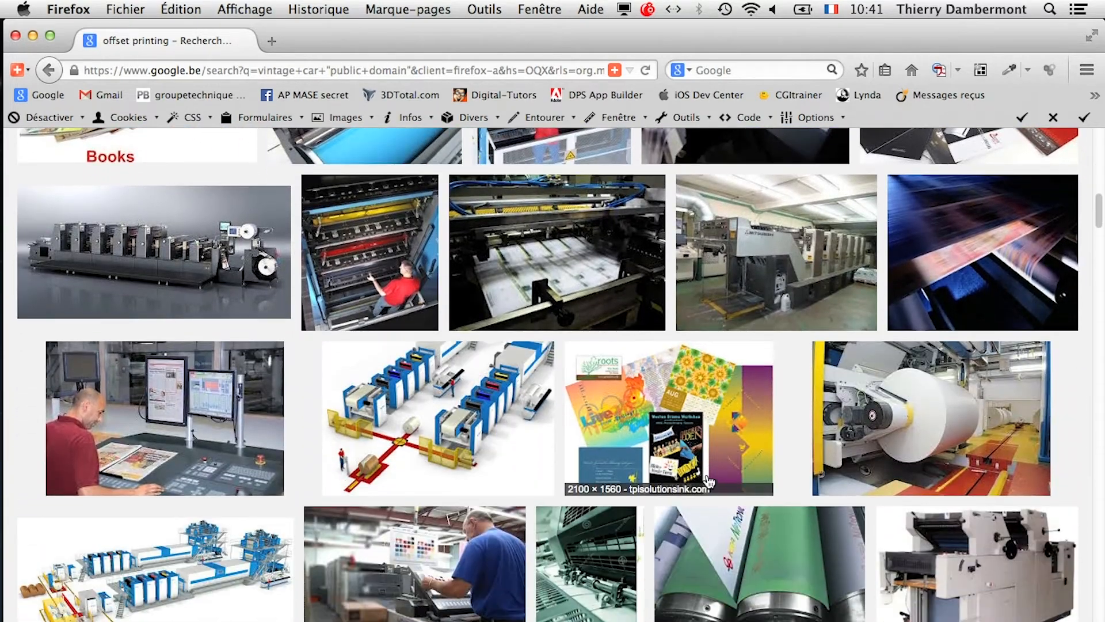
scroll(708, 478, up, 4)
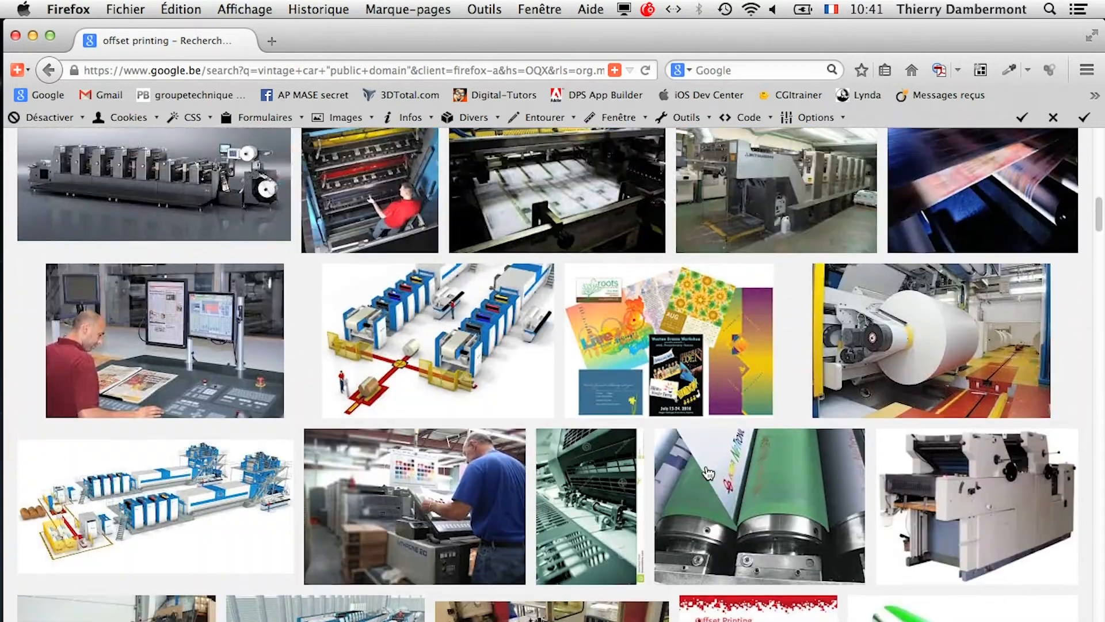
scroll(708, 475, down, 10)
scroll(708, 473, down, 3)
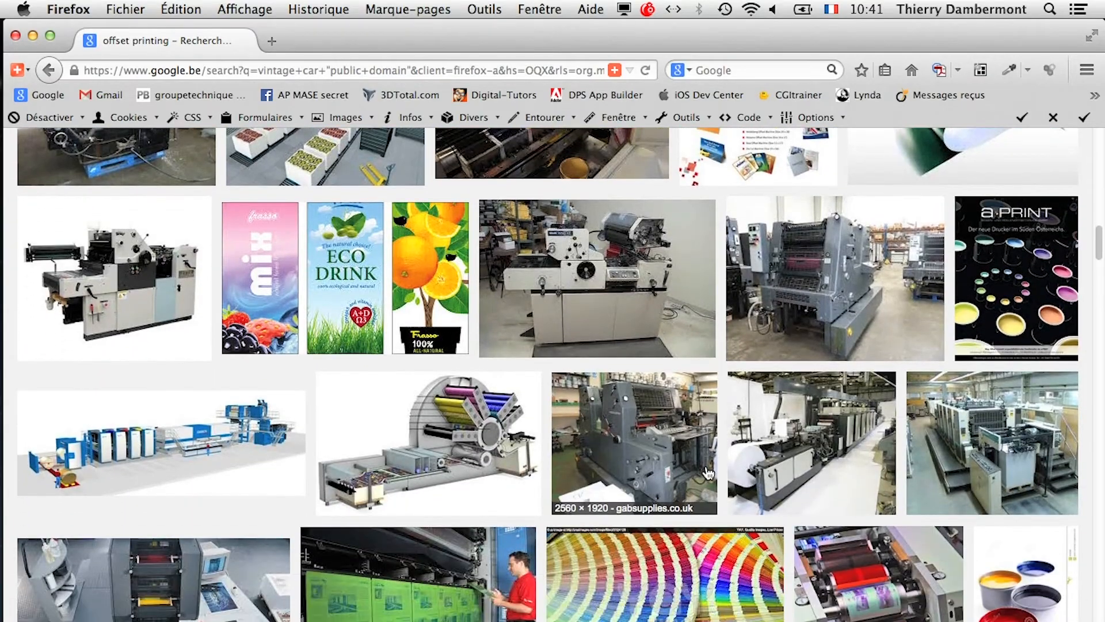
scroll(593, 325, up, 20)
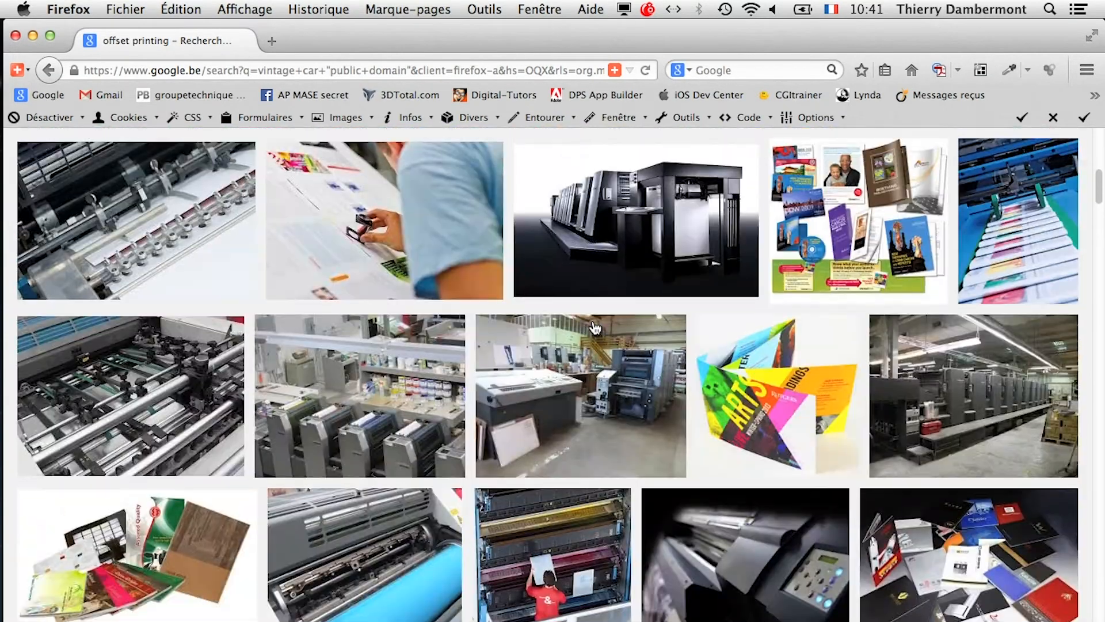
scroll(595, 327, up, 3)
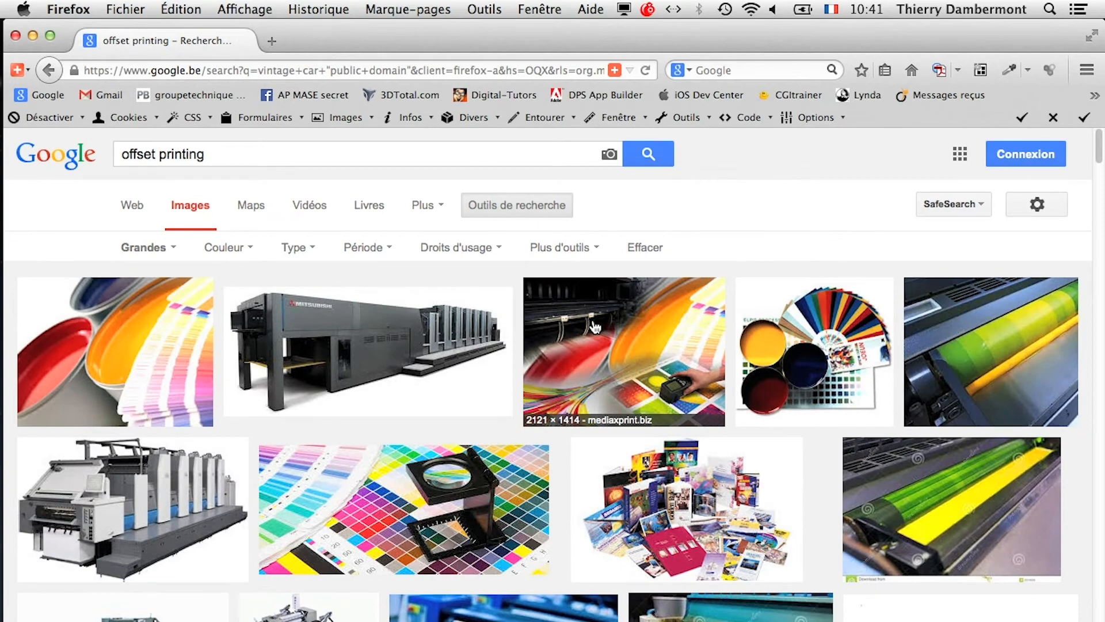
- Open the grey Mitsubishi offset press result in a new tab and display its original full-size image
right_click(393, 295)
click(415, 315)
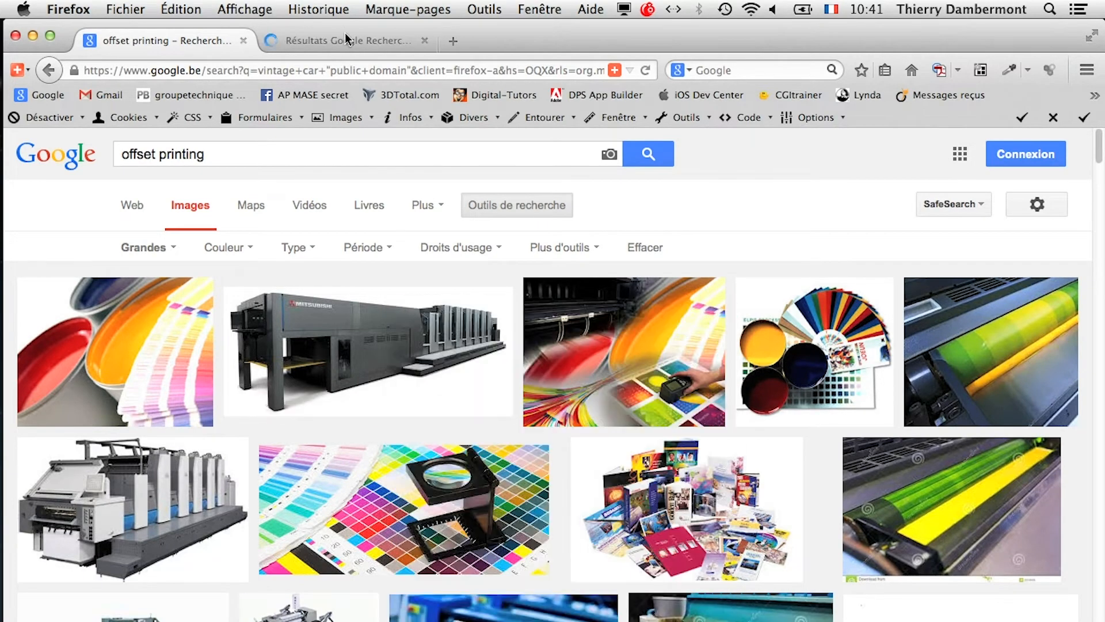
click(343, 38)
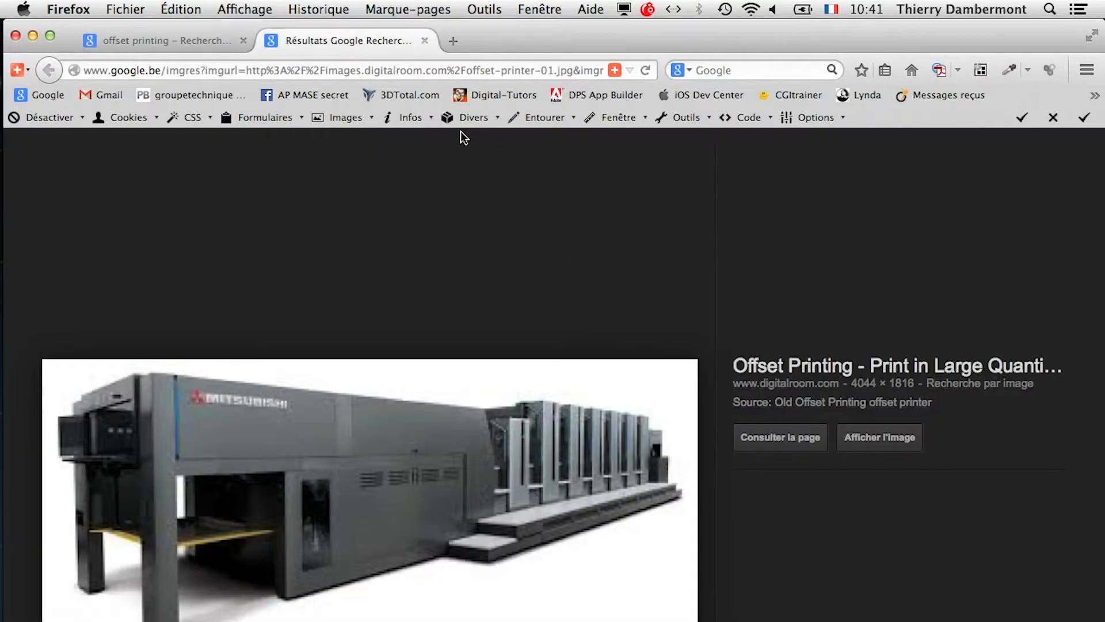
click(920, 437)
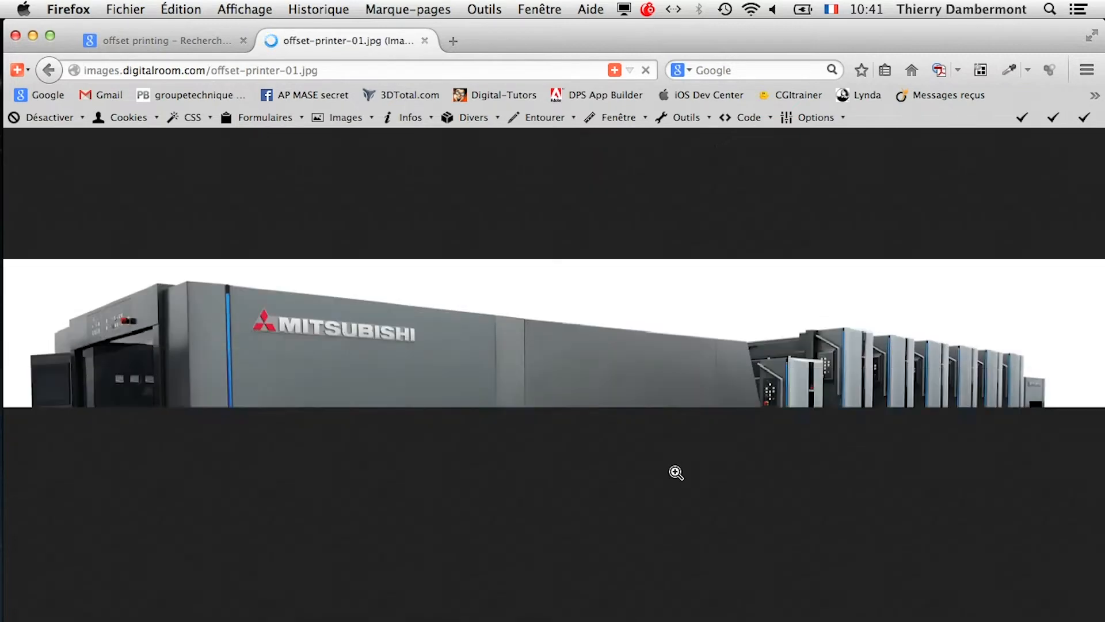